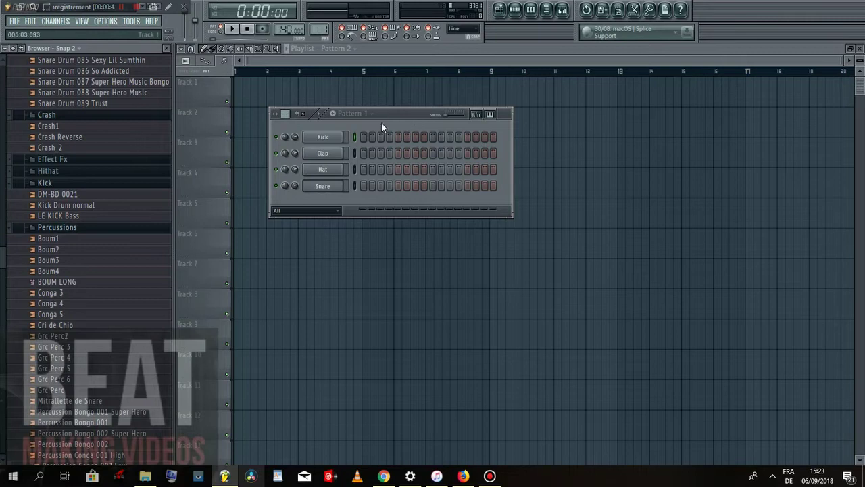
- Name pattern 1 "Kick"
click(332, 114)
text(Kick)
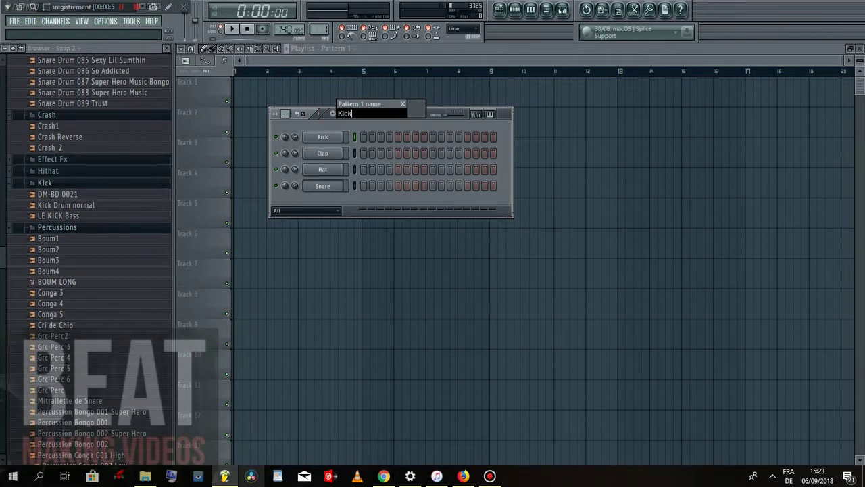
key(Return)
- Place the Kick pattern at bar 1 of playlist Track 1 and set the project tempo to 137 BPM
click(267, 97)
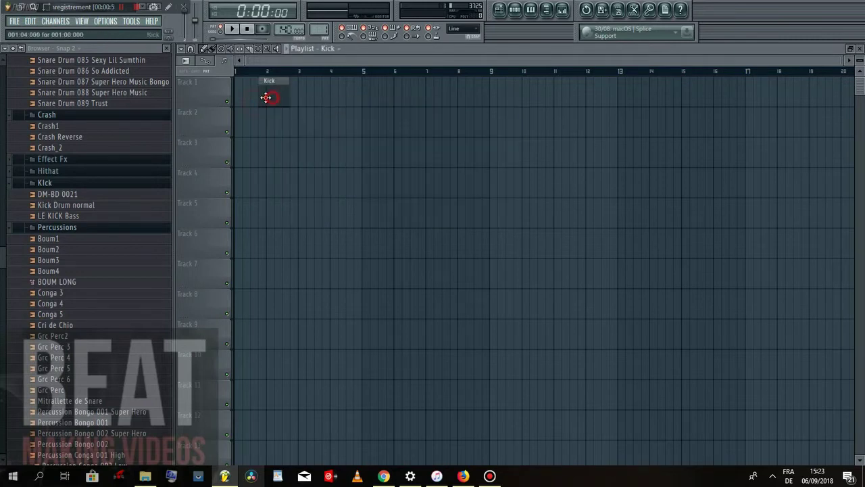
drag(267, 97, 247, 94)
drag(288, 29, 288, 31)
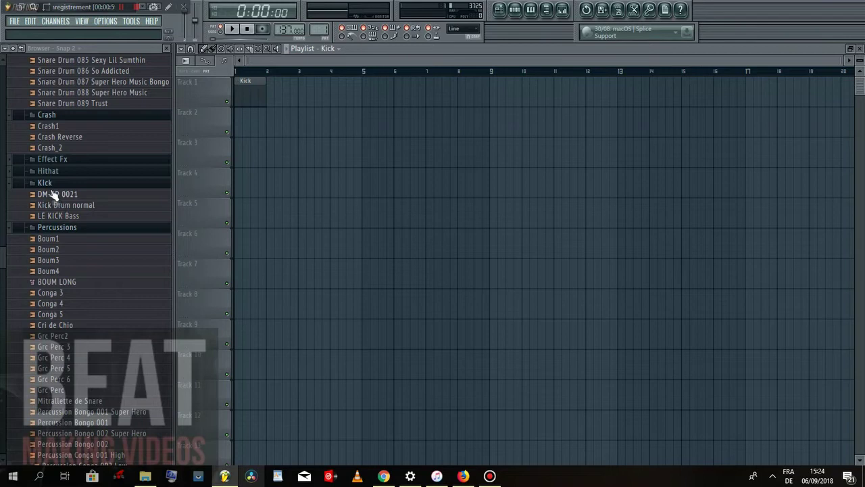
- Audition the DM-BD 0021 and Kick Drum normal samples, and load Kick Drum normal into a new channel
scroll(1, 266, up, 10)
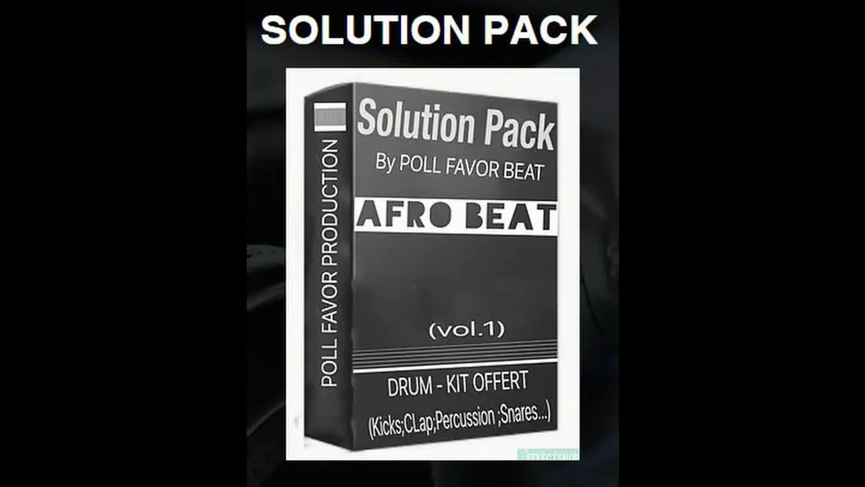
scroll(67, 242, down, 3)
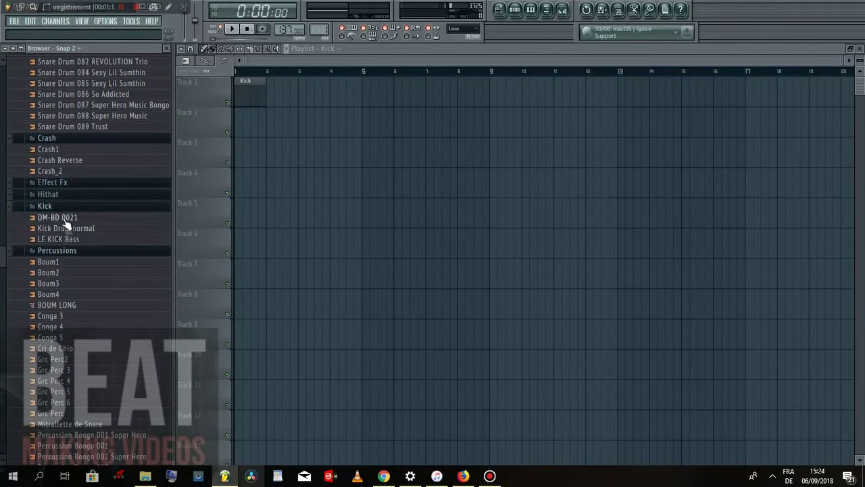
click(62, 217)
click(67, 229)
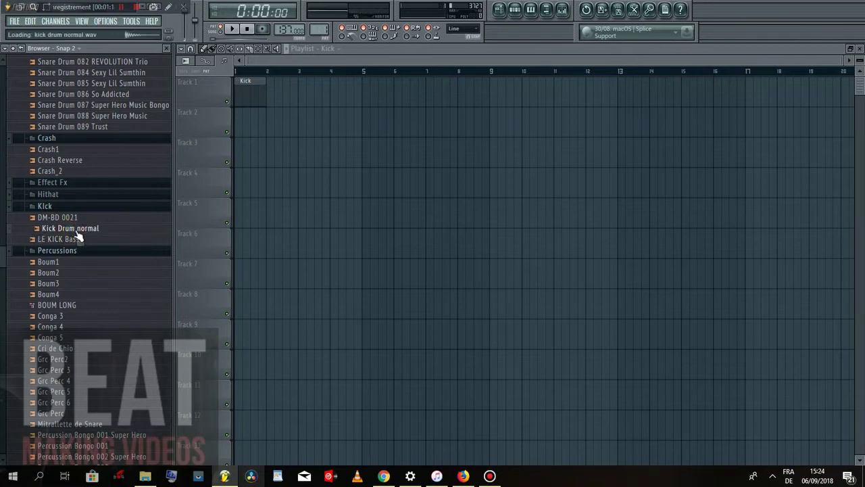
right_click(78, 233)
click(118, 239)
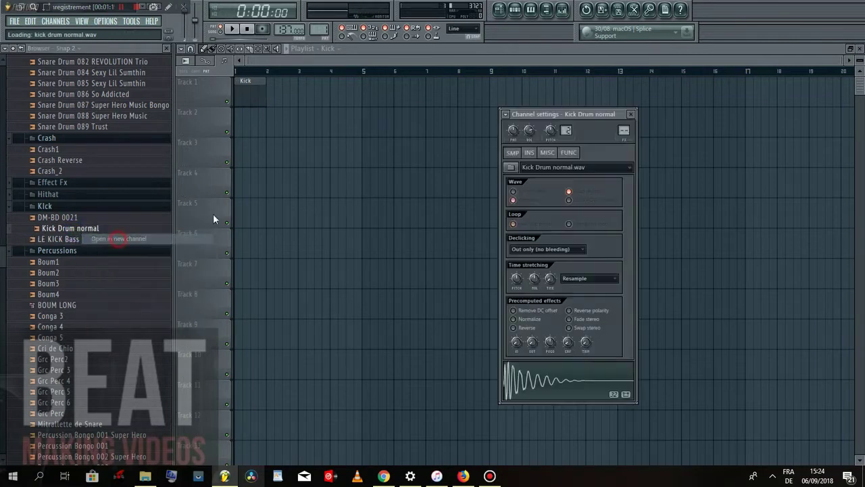
- Fill every 4 steps on the Kick Drum normal channel in the step sequencer and play the pattern back
click(515, 9)
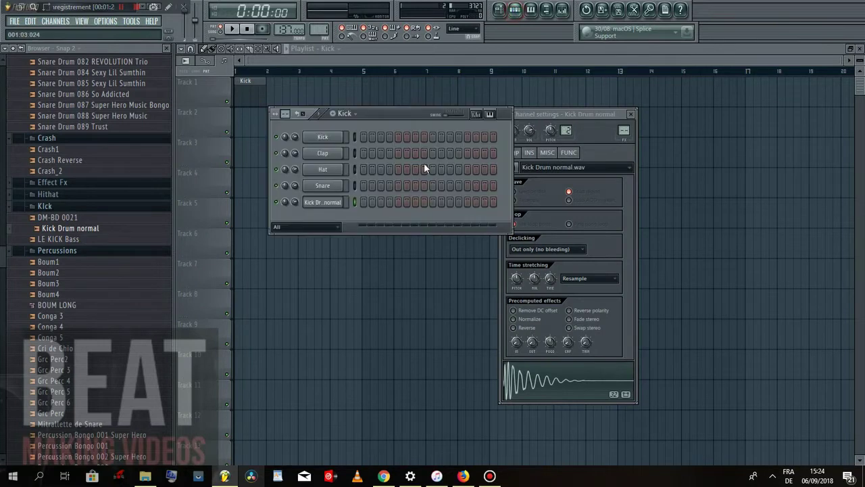
right_click(342, 201)
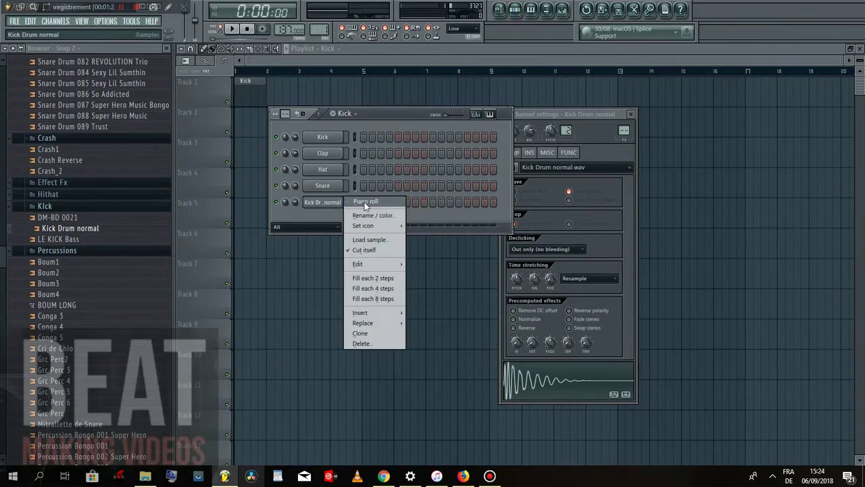
click(398, 289)
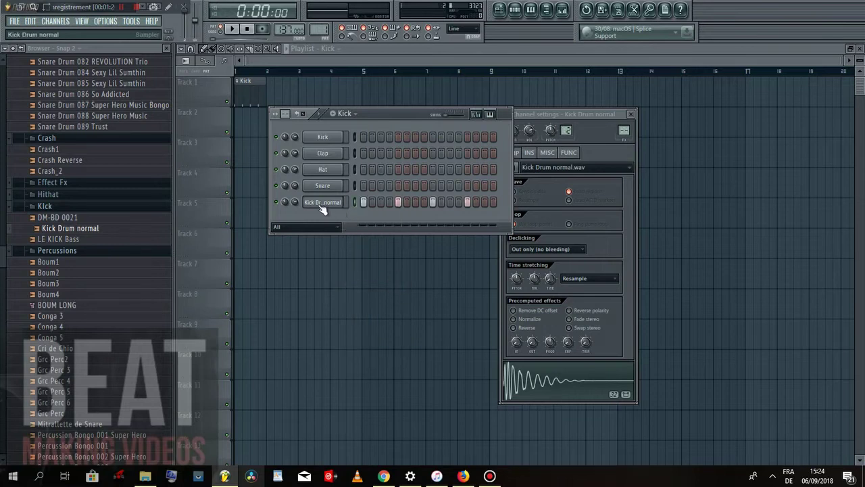
key(space)
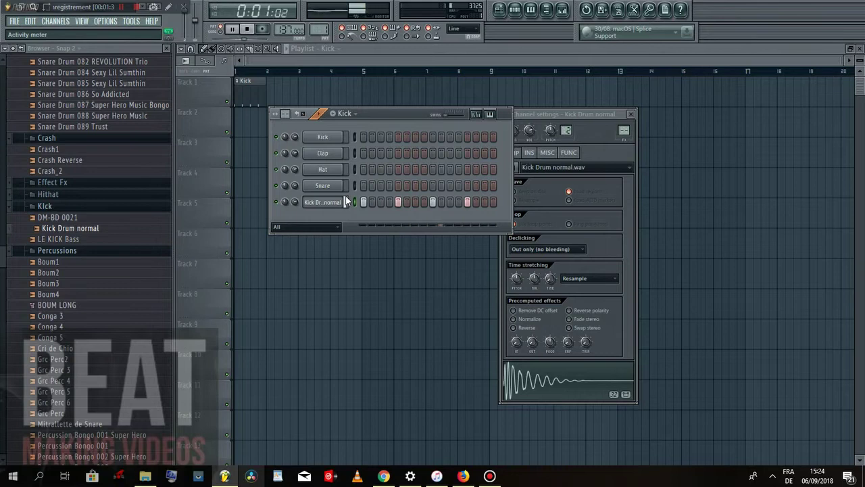
key(space)
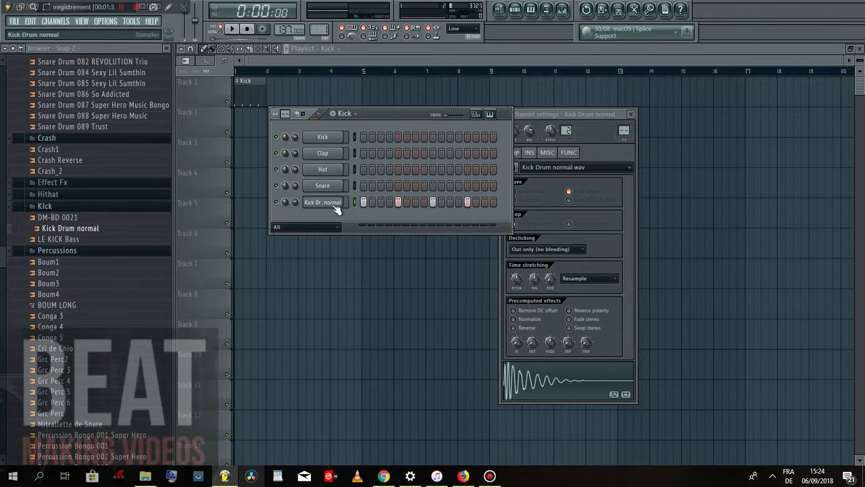
- Raise the velocity of all four Kick Drum normal notes evenly to about 88% in the piano roll
right_click(338, 201)
click(368, 203)
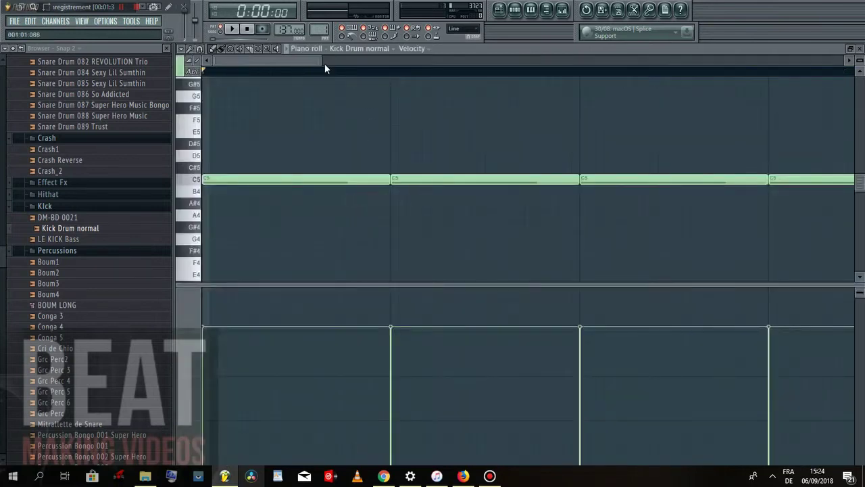
drag(484, 73, 487, 74)
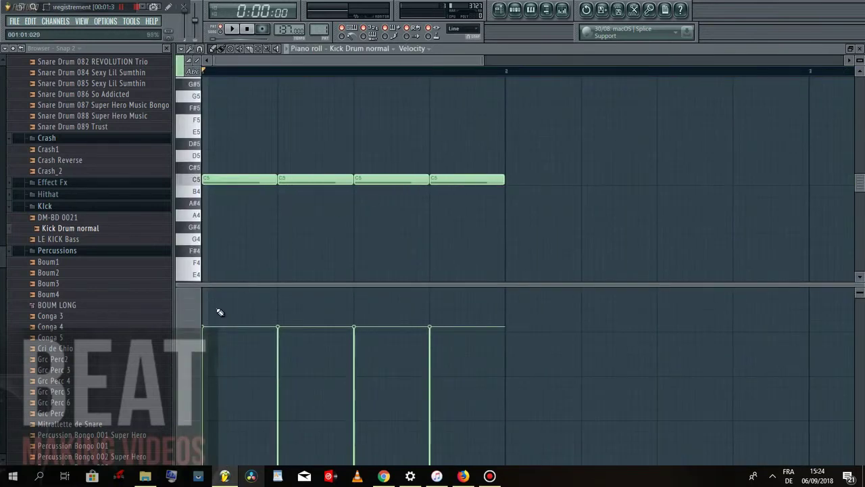
click(208, 311)
click(278, 310)
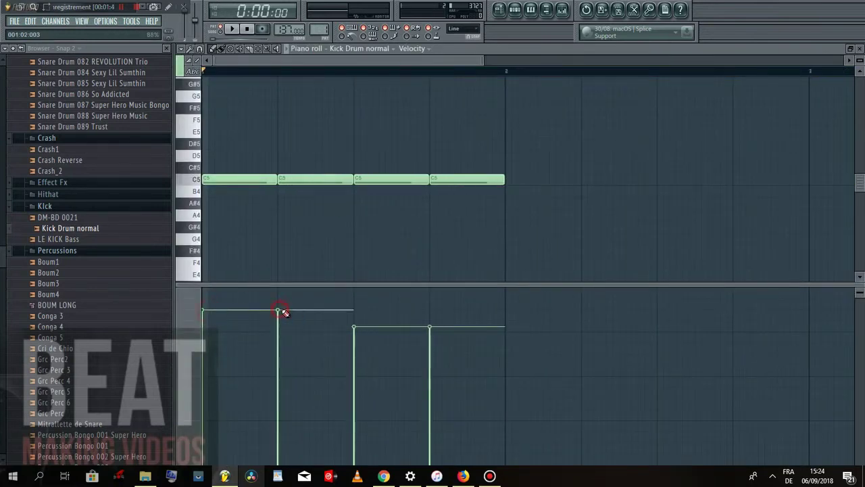
click(354, 311)
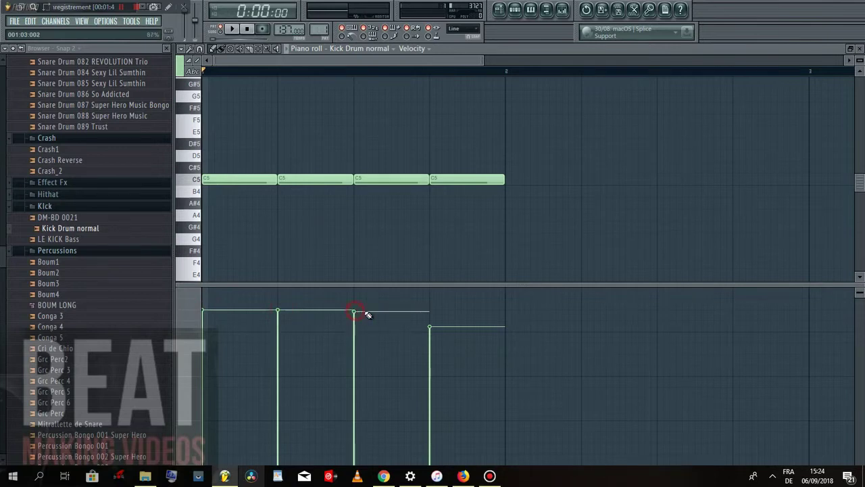
click(435, 312)
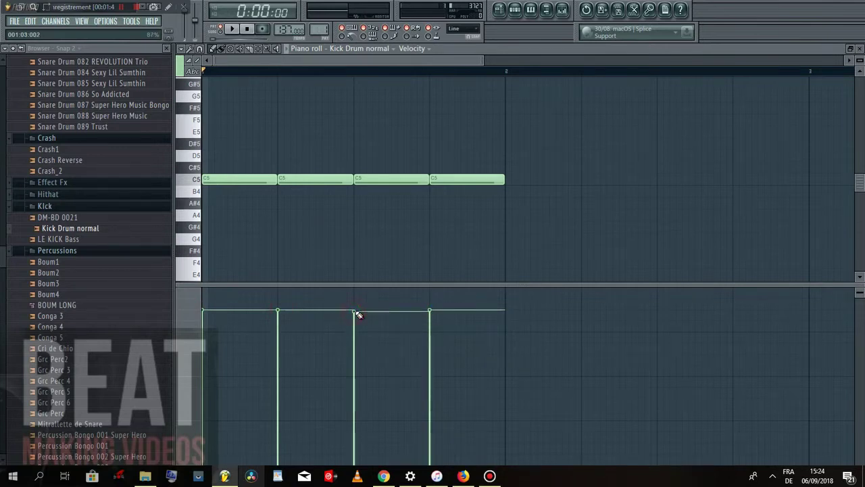
click(357, 310)
mouse_move(483, 61)
mouse_down()
mouse_move(457, 68)
mouse_move(497, 65)
mouse_up()
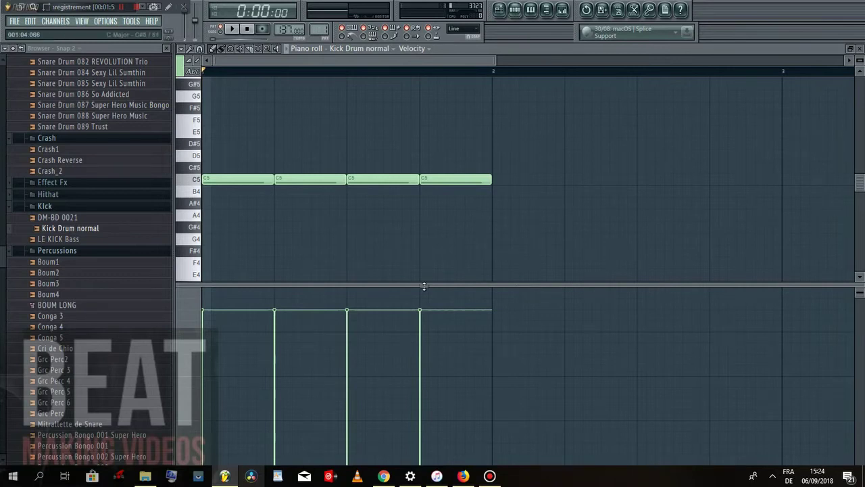
mouse_move(218, 304)
mouse_down()
mouse_move(220, 285)
mouse_move(219, 404)
mouse_move(222, 313)
mouse_up()
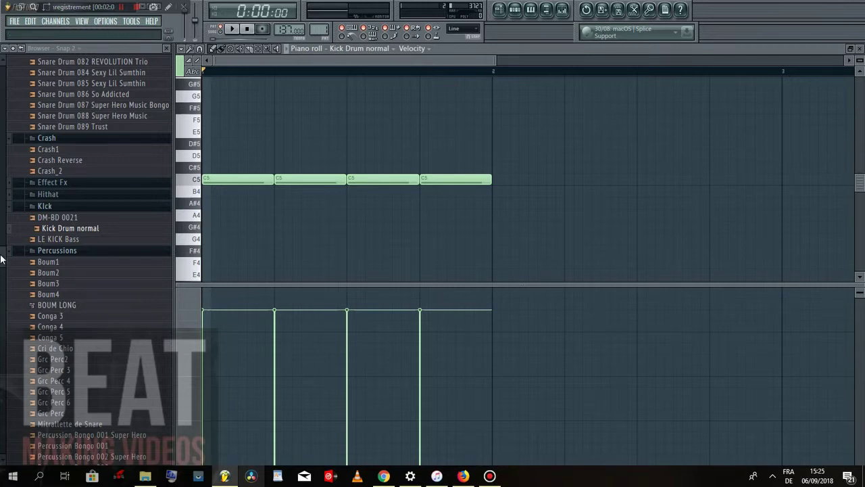
- Audition the Percussion Conga 003 Damp and 002 Low samples, and load Percussion Conga 002 Low into a new channel
scroll(2, 257, down, 5)
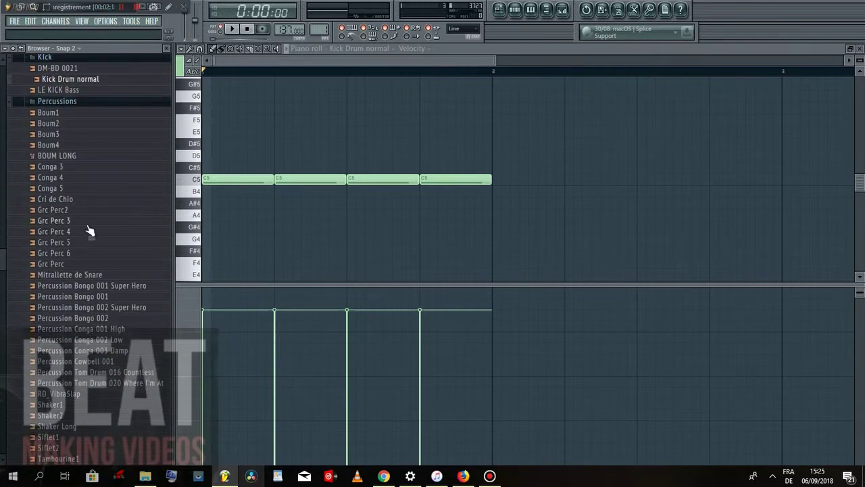
scroll(88, 230, up, 1)
scroll(88, 230, down, 2)
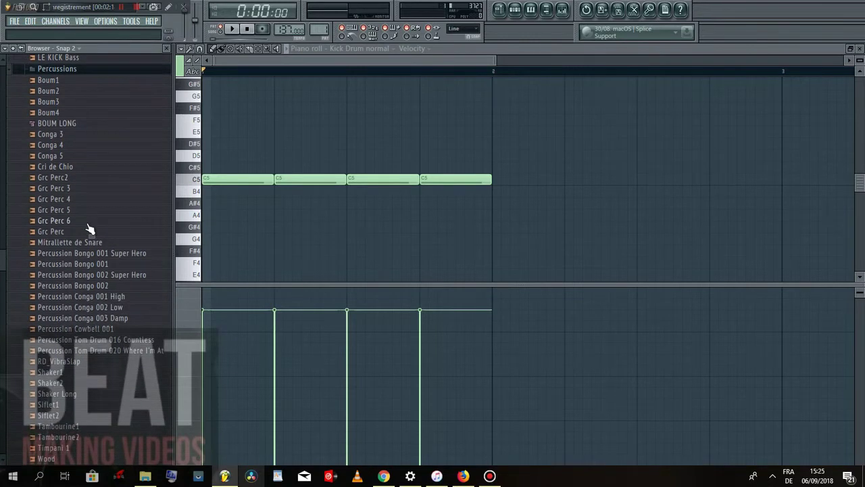
scroll(89, 229, down, 1)
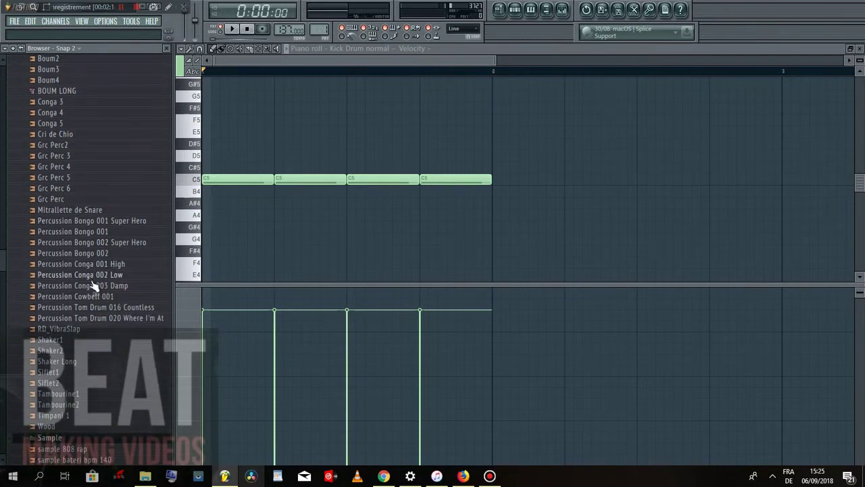
click(88, 286)
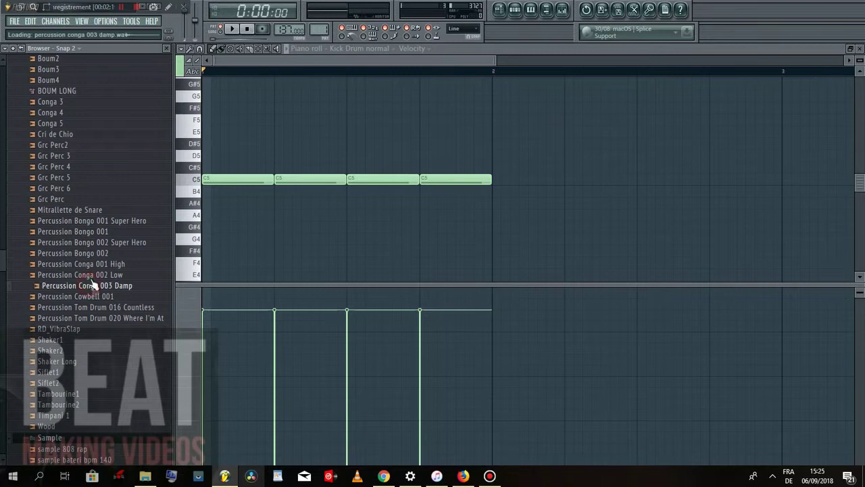
click(91, 277)
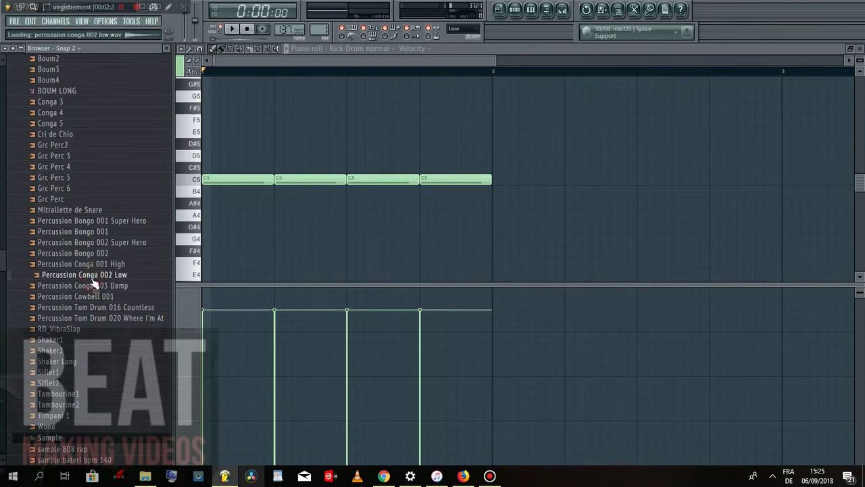
right_click(95, 282)
click(135, 283)
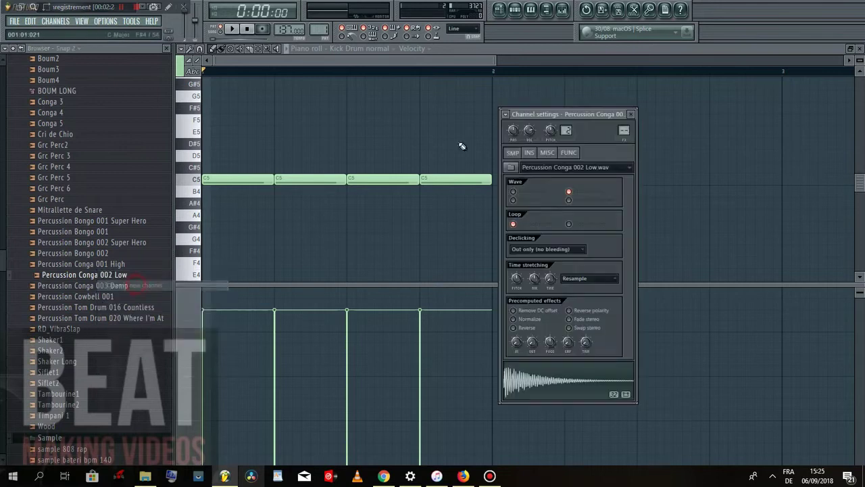
- Switch the step sequencer to pattern 2 and name it "Percussion"
click(515, 10)
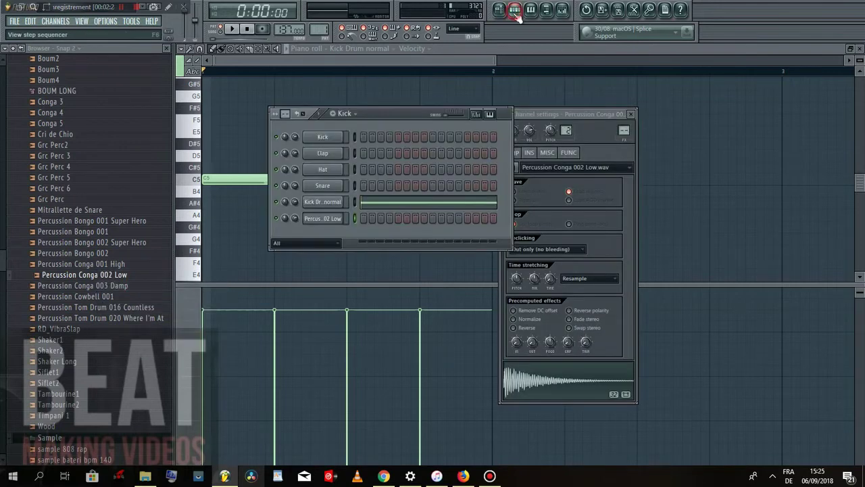
click(333, 113)
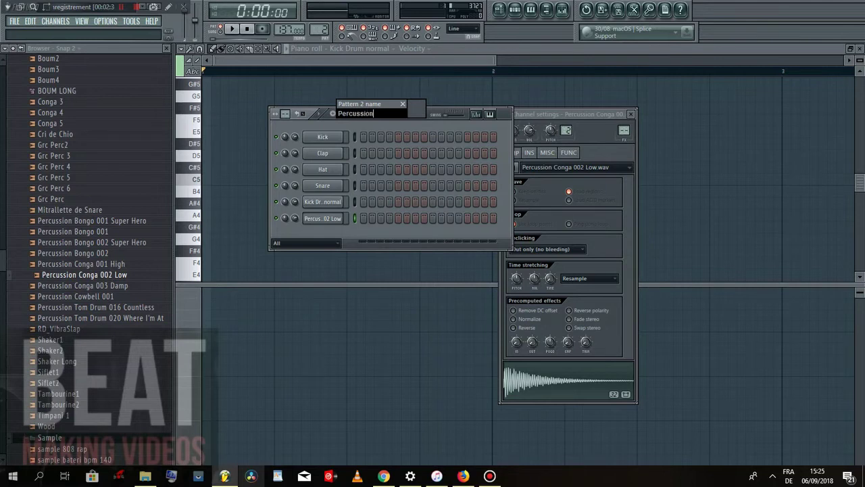
key(Return)
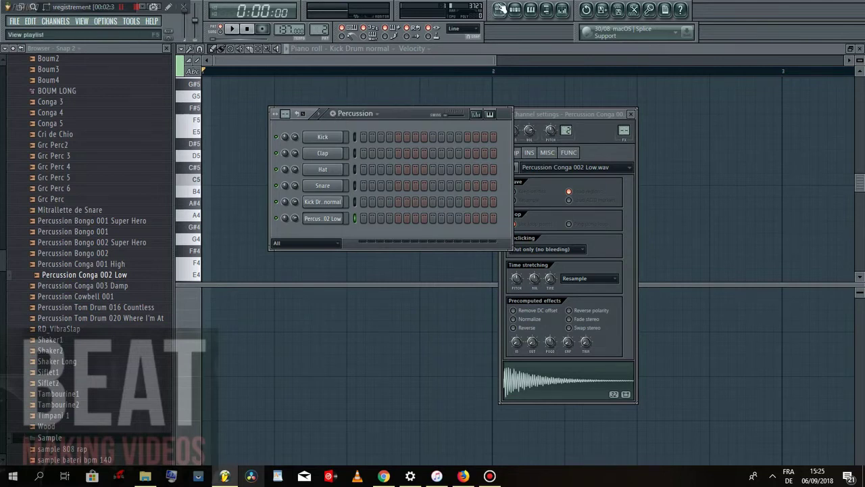
- Place the Percussion pattern at bar 1 of playlist Track 2, directly below the Kick clip
click(500, 10)
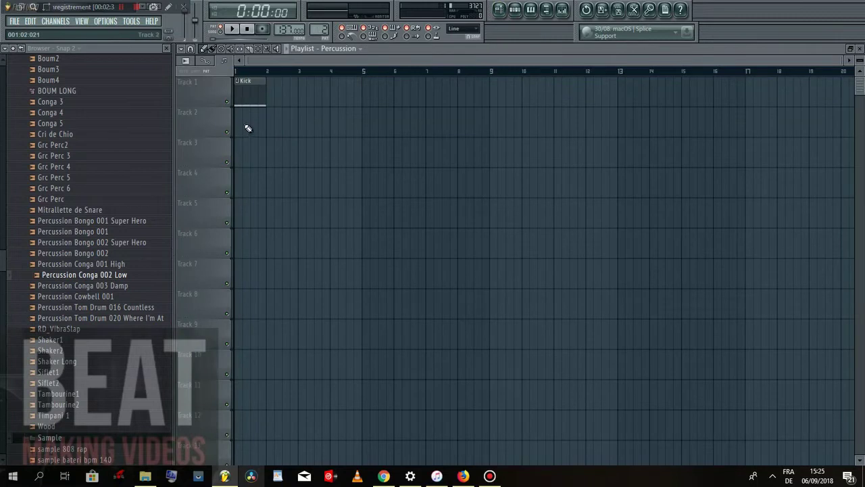
click(237, 122)
drag(842, 59, 534, 64)
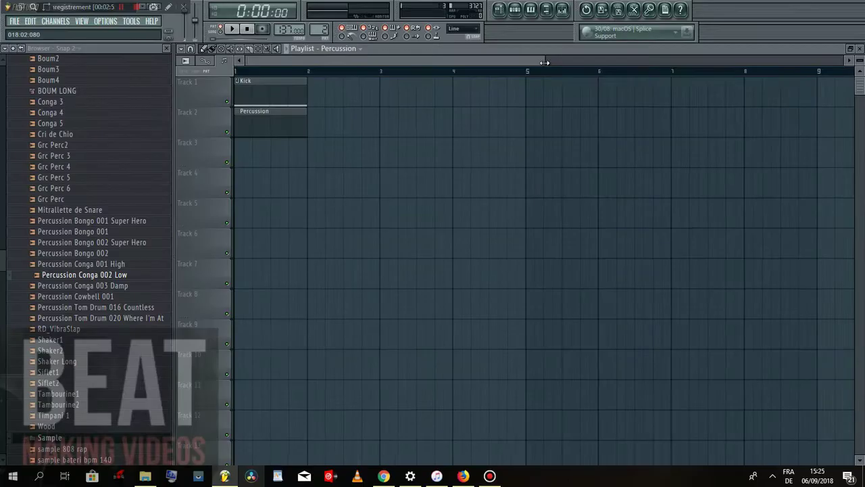
drag(546, 63, 567, 62)
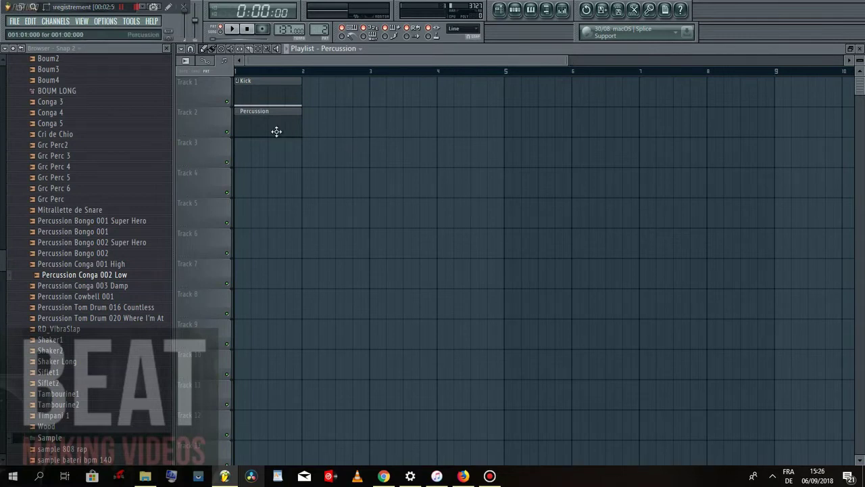
- Try the conga sound with the step sequencer open, start playback and switch from pattern mode to song mode
click(530, 9)
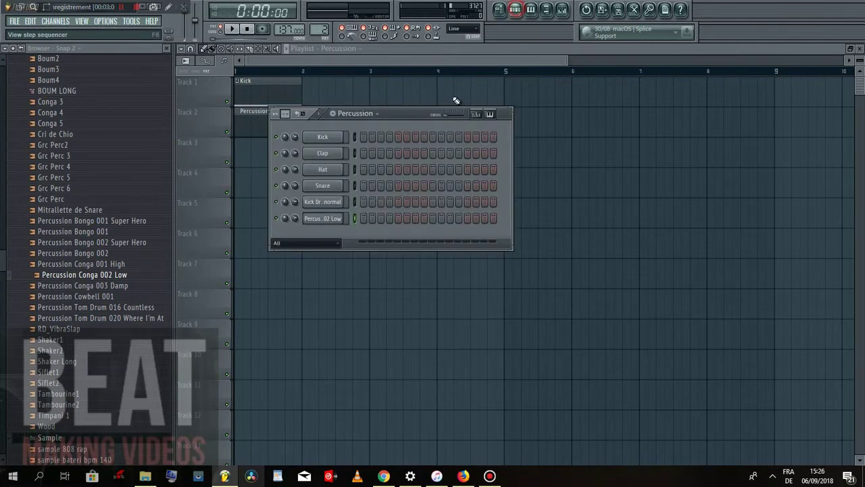
key(z)
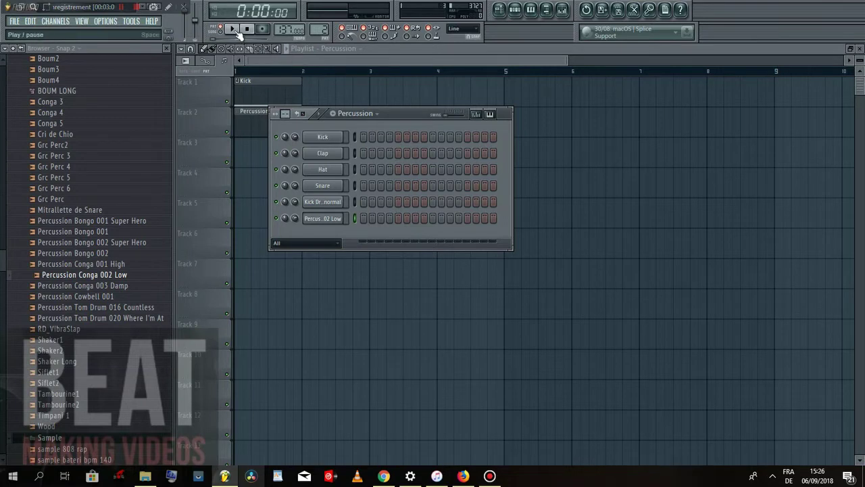
click(234, 30)
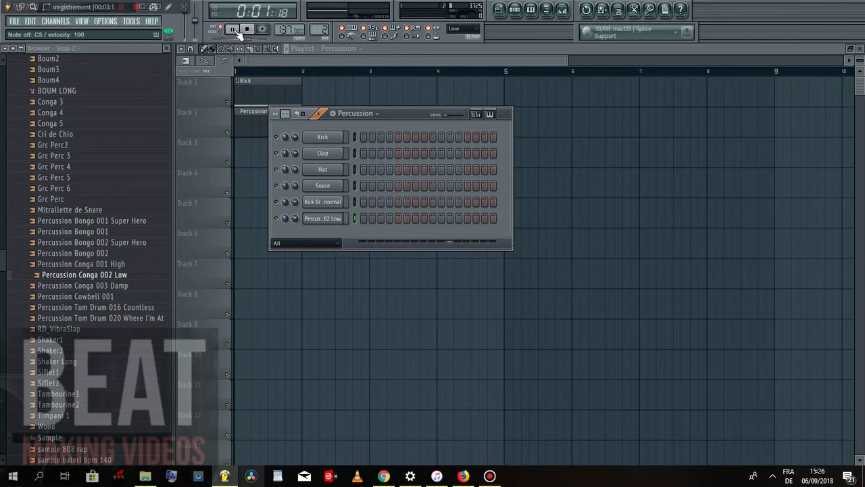
click(220, 31)
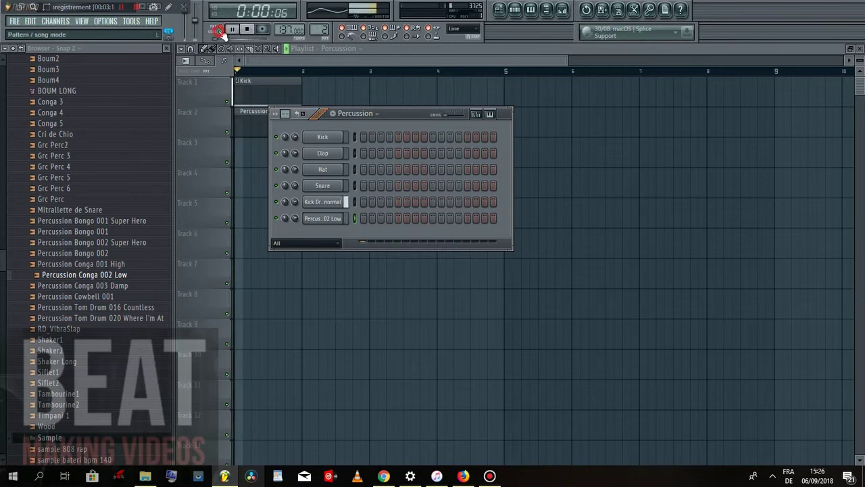
- Stop playback and add a second Kick clip at bar 2 of playlist Track 1
key(F6)
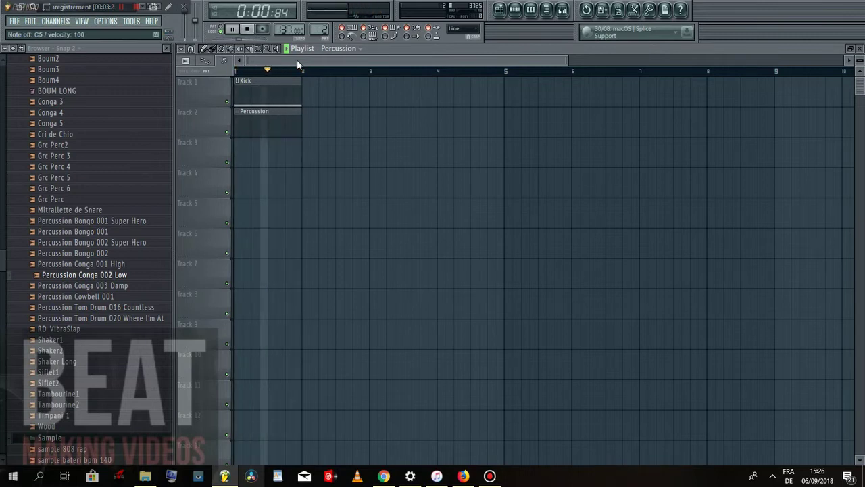
key(space)
drag(296, 104, 304, 101)
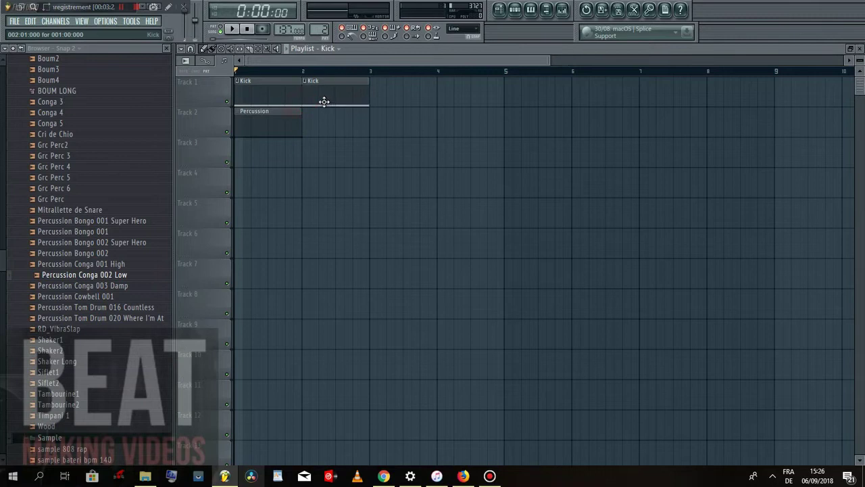
drag(553, 61, 439, 64)
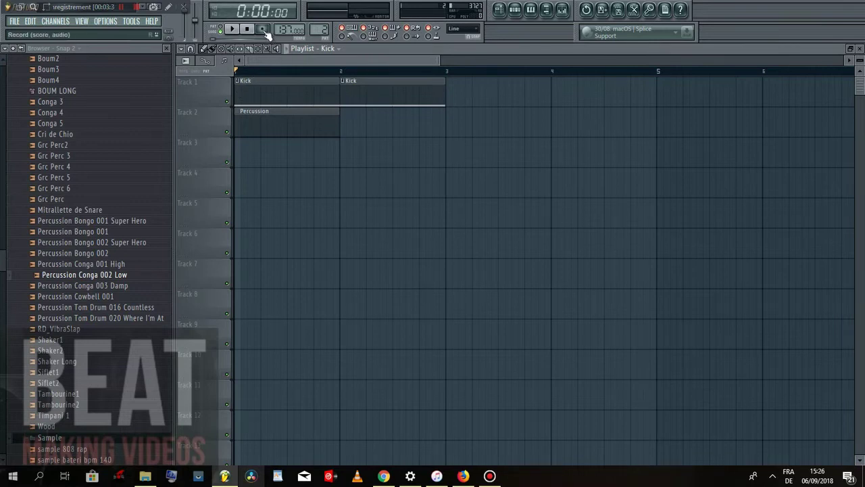
click(516, 13)
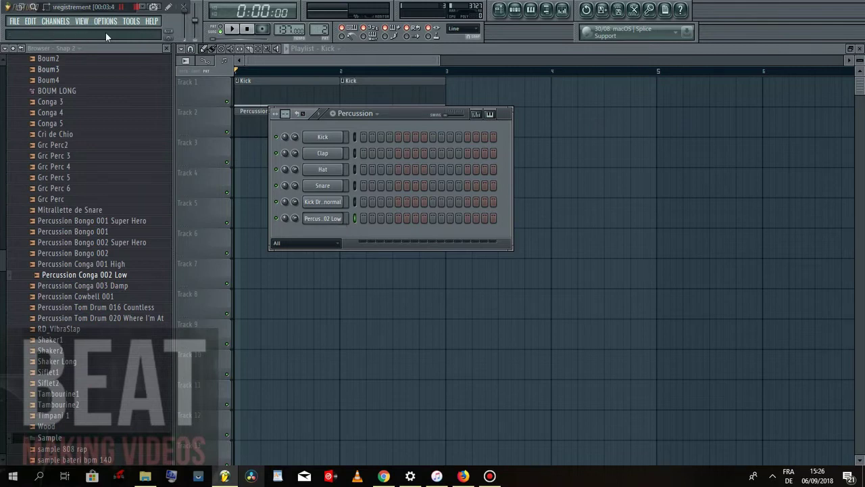
click(82, 21)
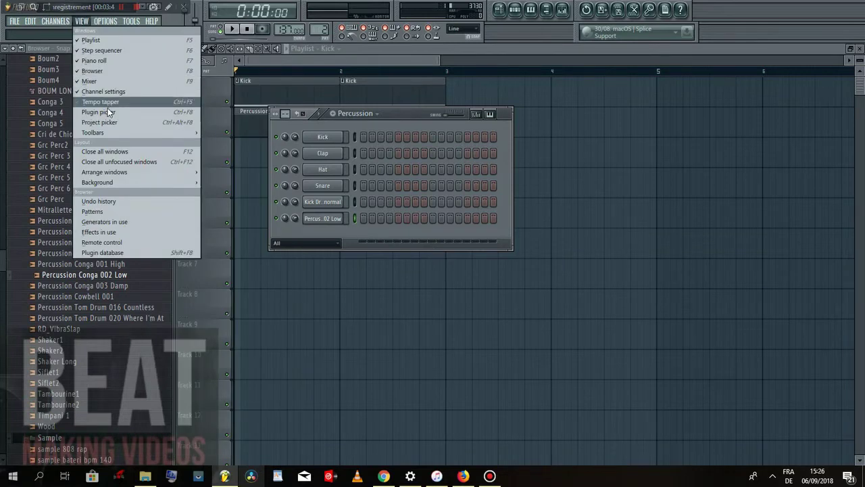
mouse_move(95, 18)
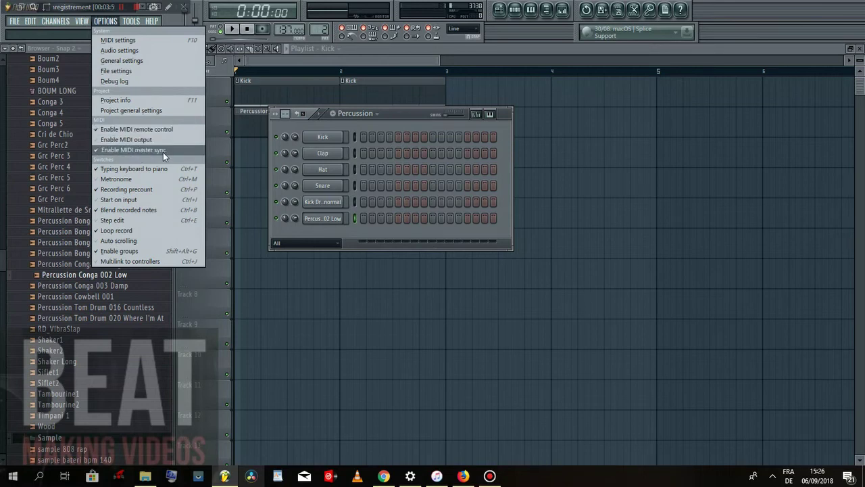
click(399, 61)
drag(438, 60, 438, 60)
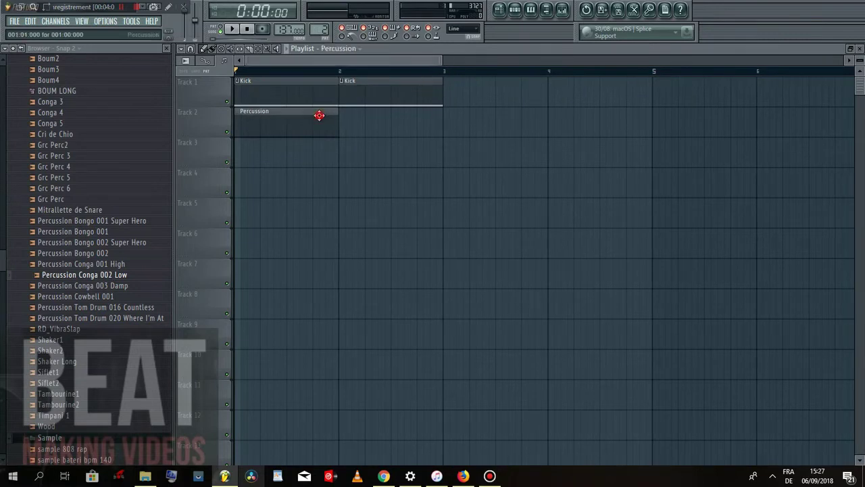
- Open the piano roll of the Percussion Conga 002 Low channel and record a live conga rhythm on C5 across the first two bars
click(515, 11)
right_click(335, 219)
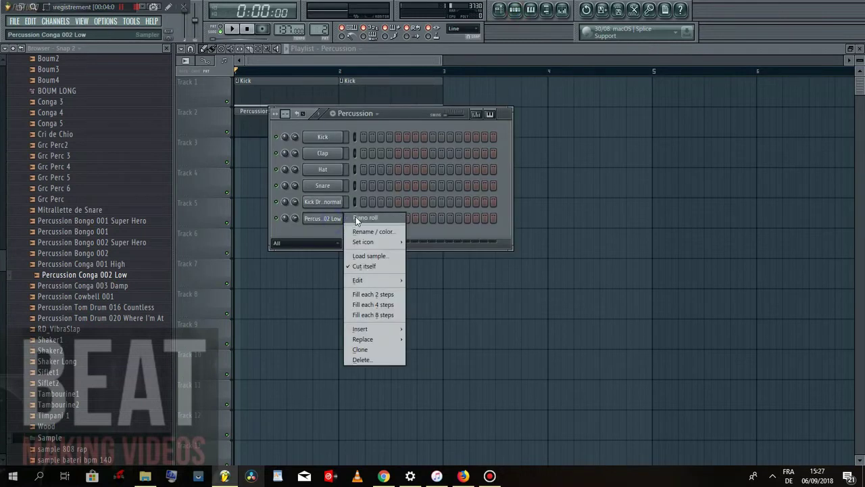
click(363, 218)
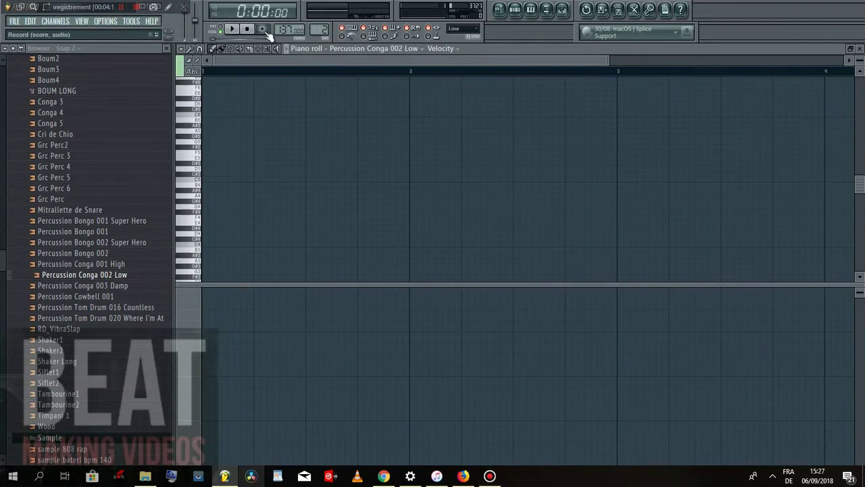
click(263, 28)
key(space)
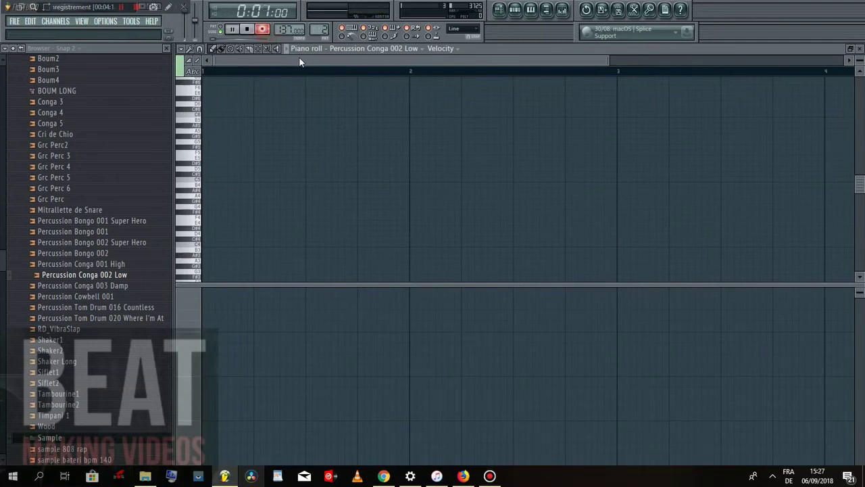
key(z)
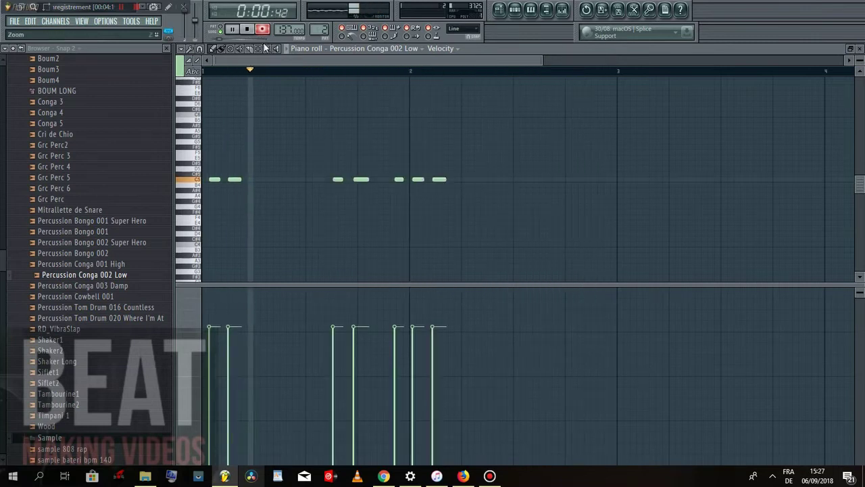
key(space)
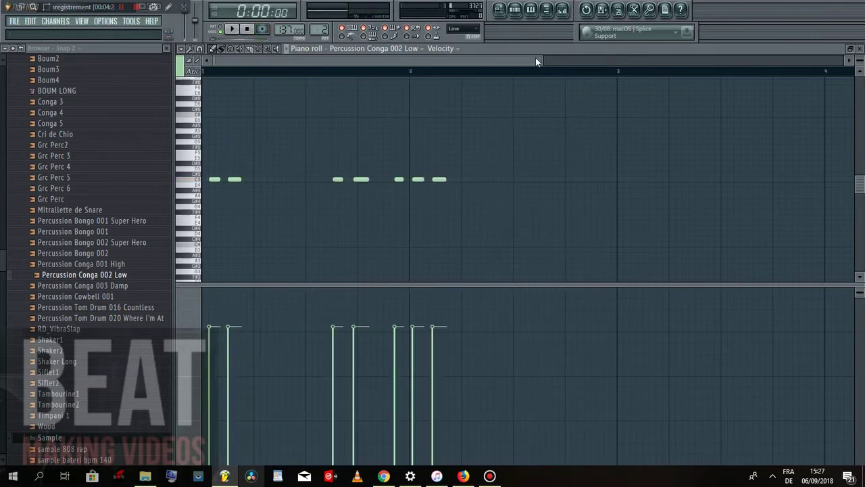
- Shift the first two conga notes earlier together so the first one starts exactly on bar 1
drag(543, 59, 476, 59)
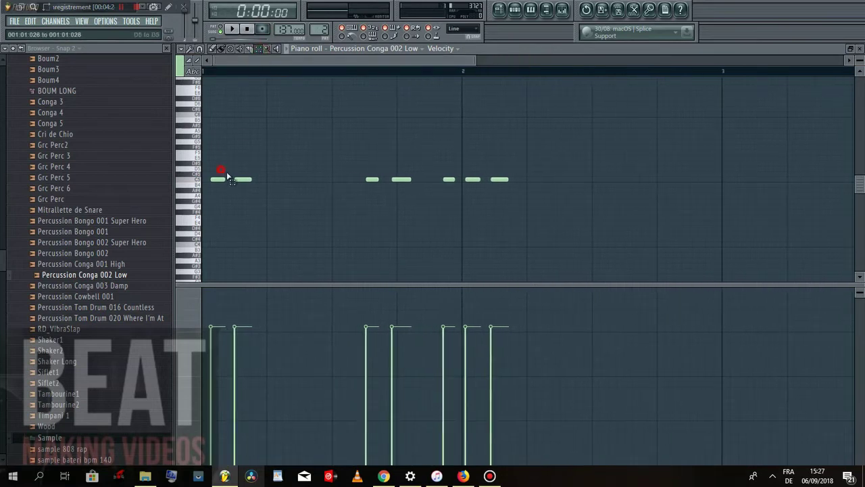
mouse_move(227, 174)
mouse_down()
mouse_move(268, 179)
mouse_move(222, 181)
mouse_up()
key(ctrl+d)
key(space)
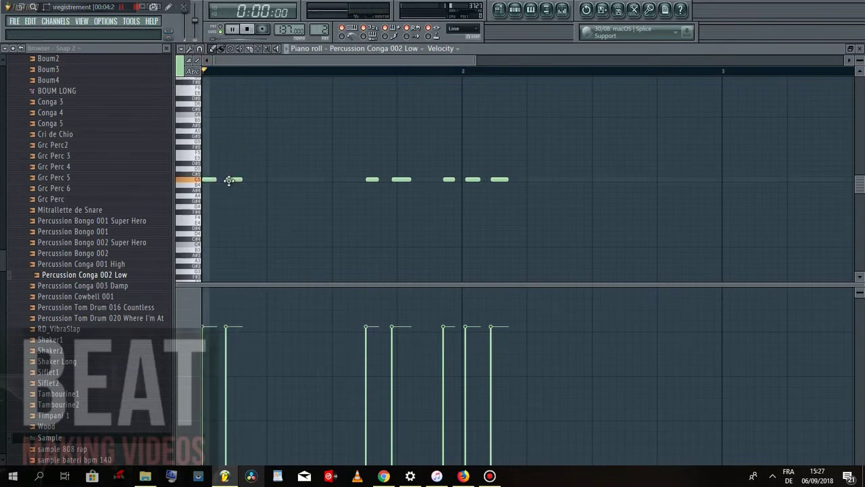
key(space)
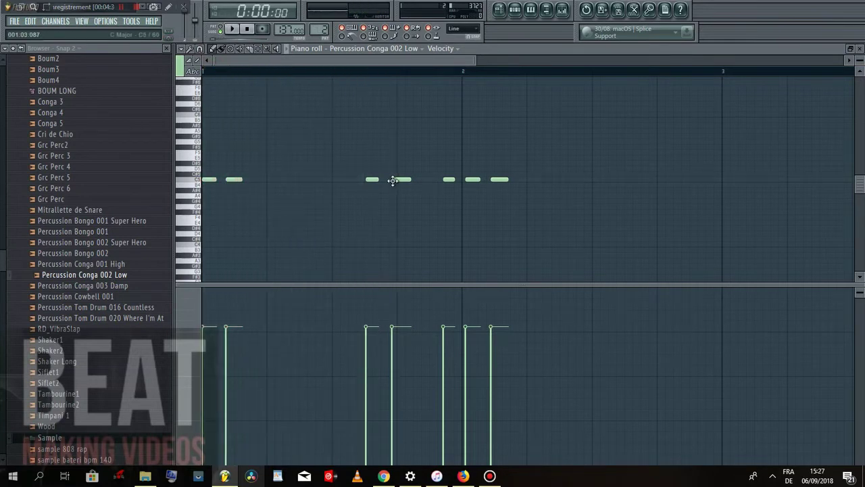
- Shift the third and fourth conga notes slightly later, and the last two slightly earlier to start on bar 2
drag(392, 181, 377, 180)
key(space)
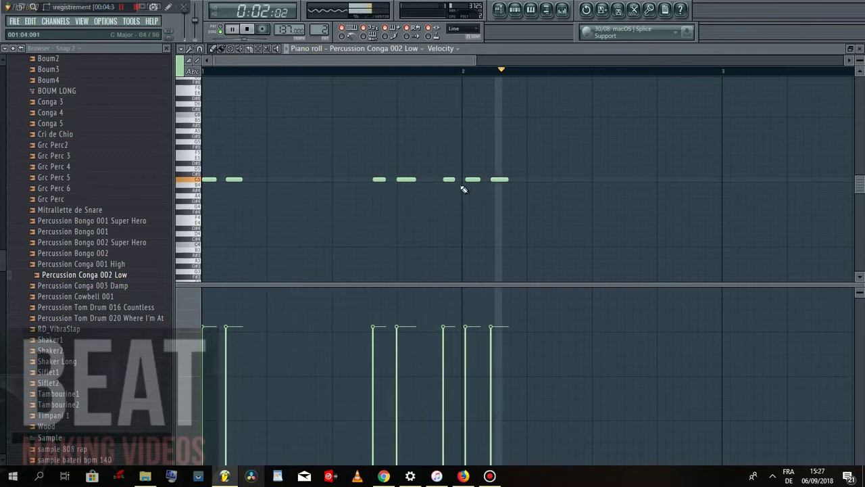
drag(465, 180, 492, 181)
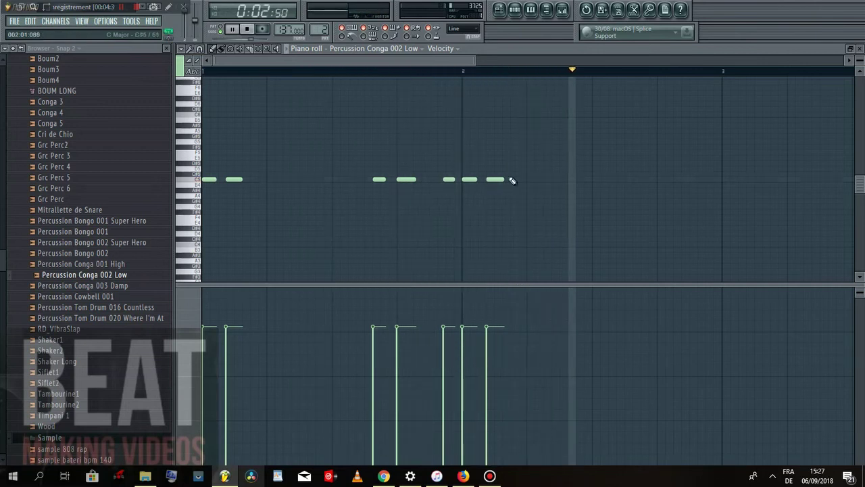
- Nudge the third conga note slightly later to position 001:03:064 and replay the rhythm from the start
mouse_move(476, 60)
mouse_down()
mouse_move(428, 63)
mouse_move(432, 95)
mouse_up()
click(444, 180)
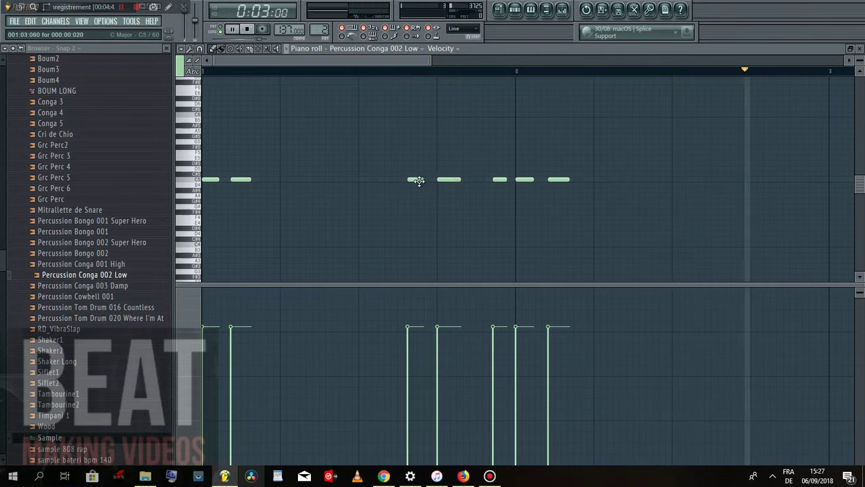
drag(415, 180, 418, 181)
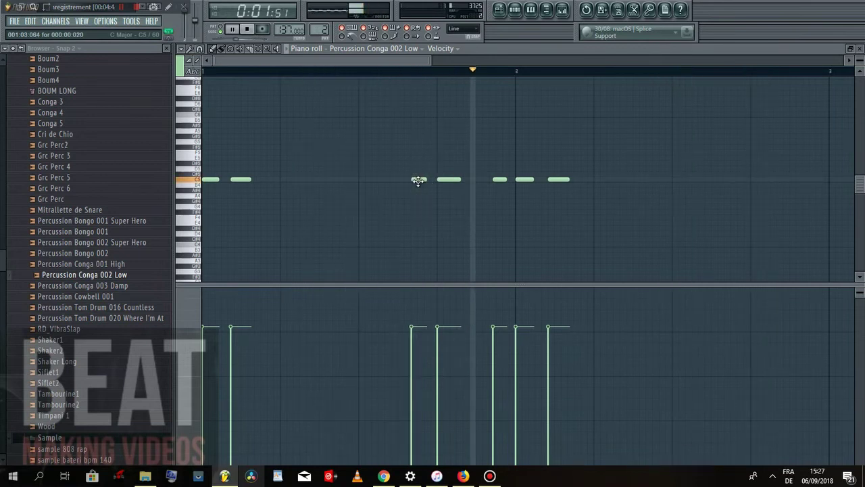
key(F6)
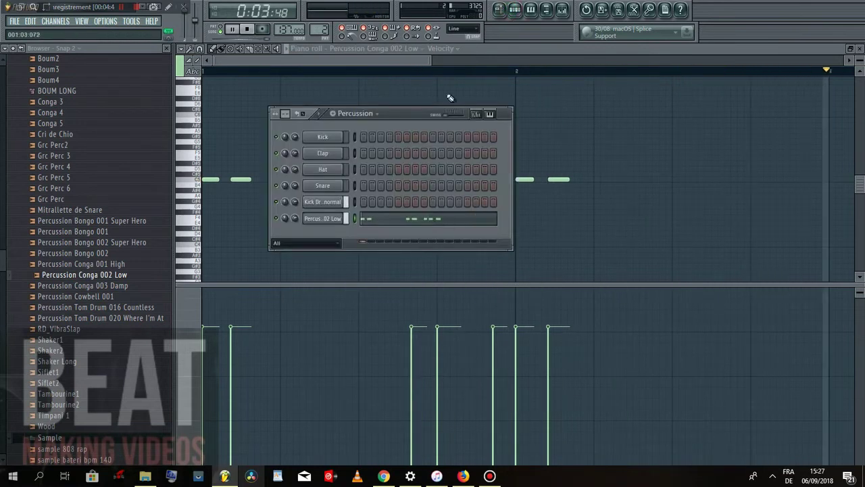
key(F6)
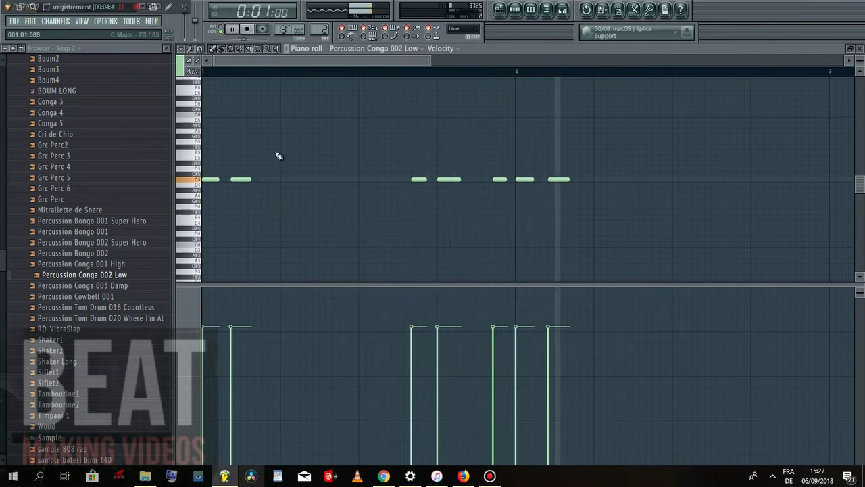
key(space)
key(space)
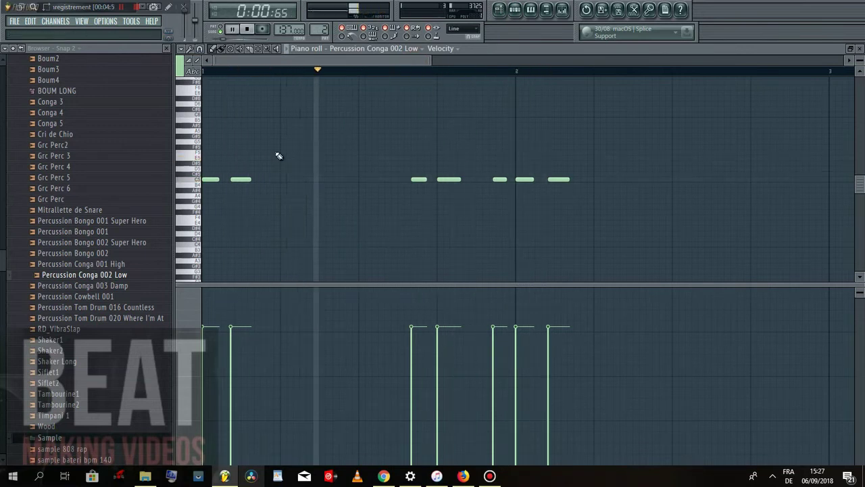
- Add a lower conga note on G4 near the end of bar 2, check the Percussion clip in the playlist and stop playback
drag(431, 63, 488, 55)
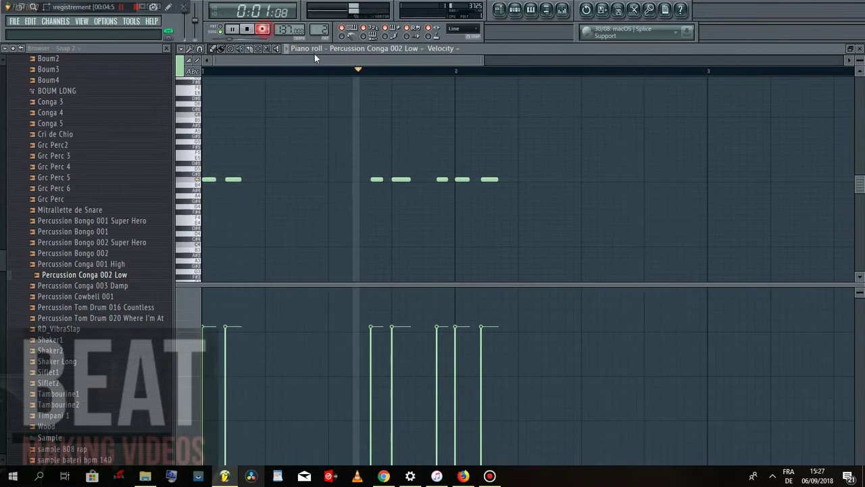
click(673, 206)
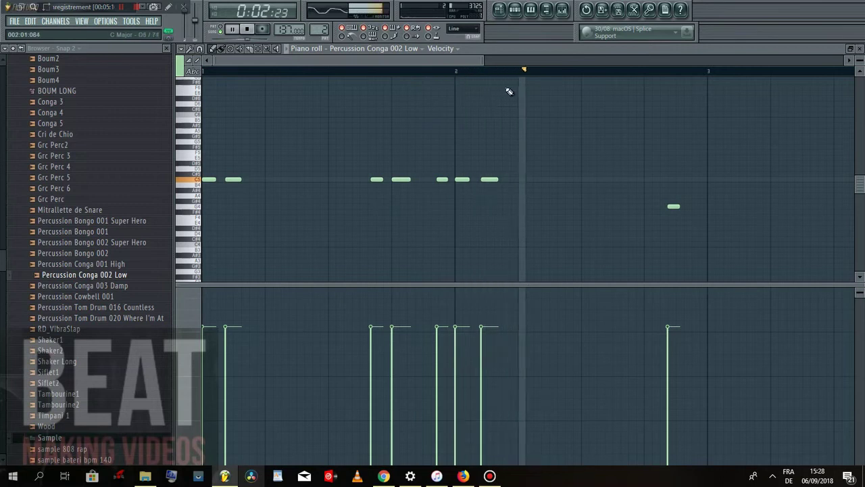
click(517, 12)
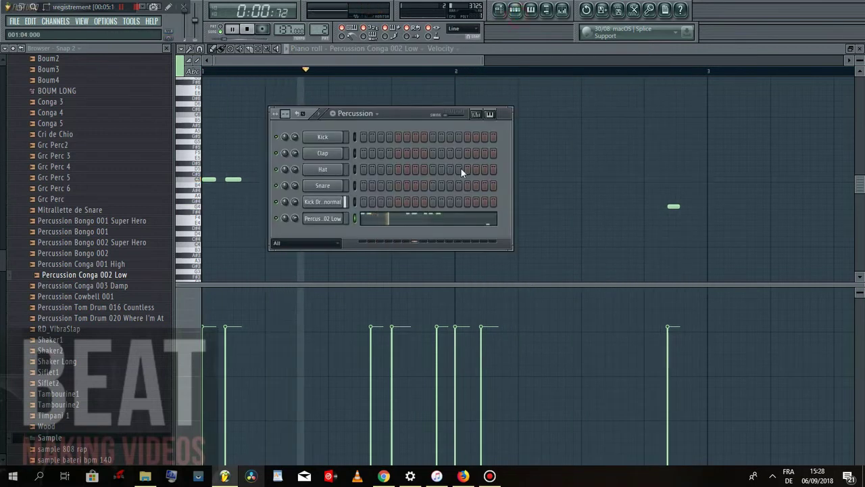
click(499, 10)
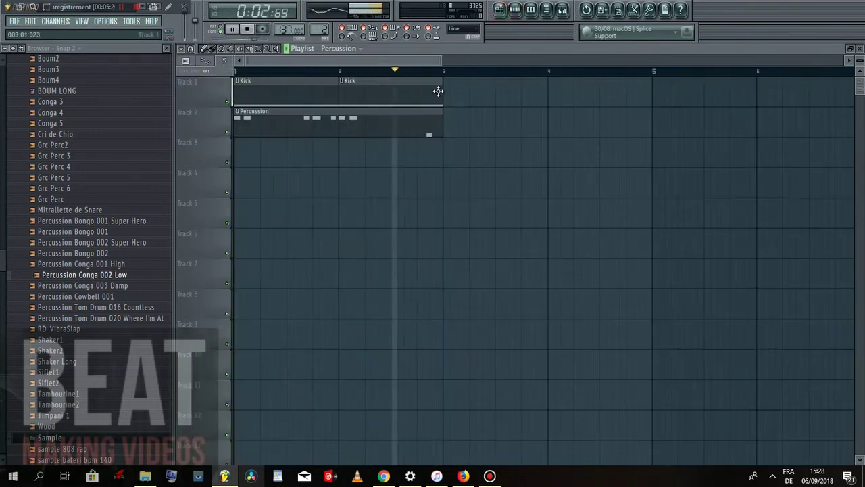
click(244, 71)
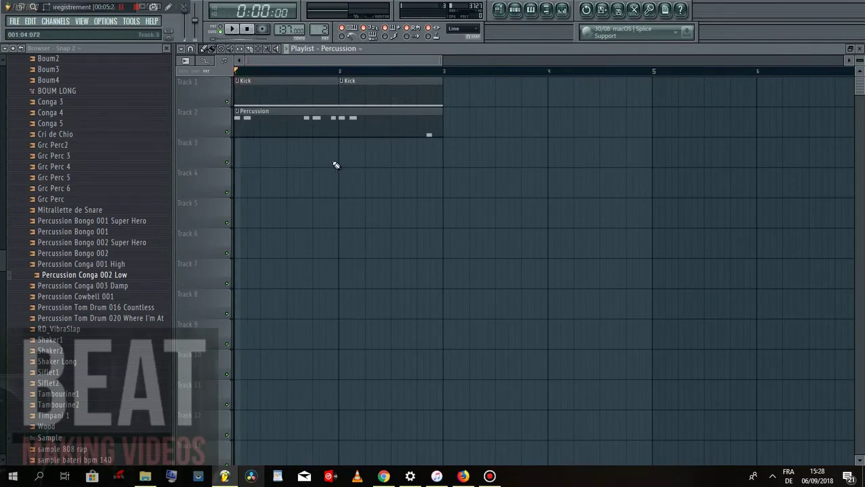
- Add the VST3 generator plugin SampleTank 3 [64Bit] as a new channel and move its window fully into view
click(103, 27)
mouse_move(56, 25)
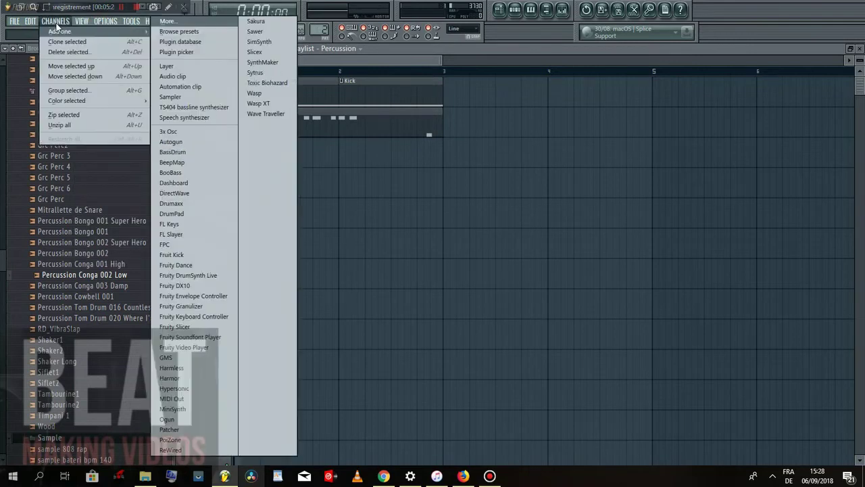
click(168, 21)
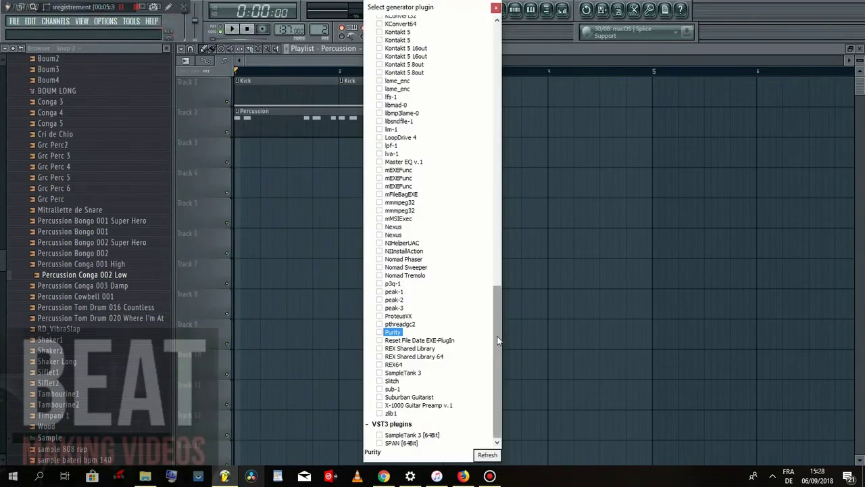
click(415, 435)
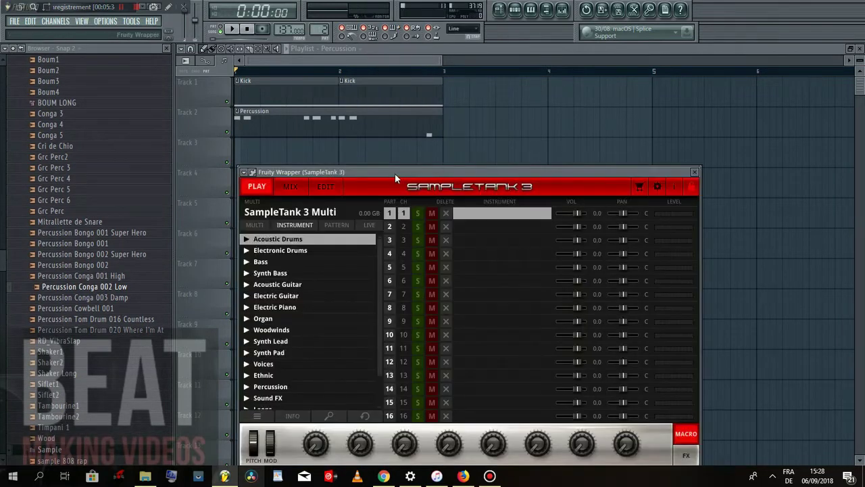
drag(455, 174, 454, 129)
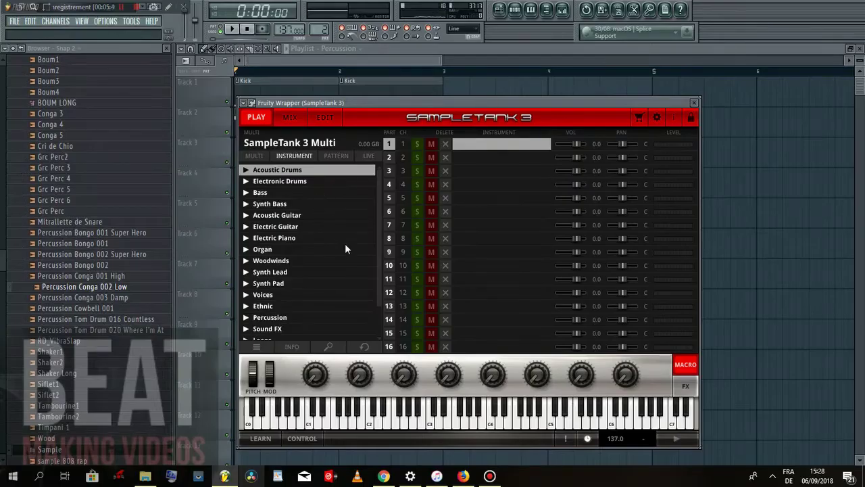
- Browse SampleTank 3's instrument categories and load the 1 Time Band Camp bass from Bass > ST2 XL into part 1
scroll(345, 245, down, 3)
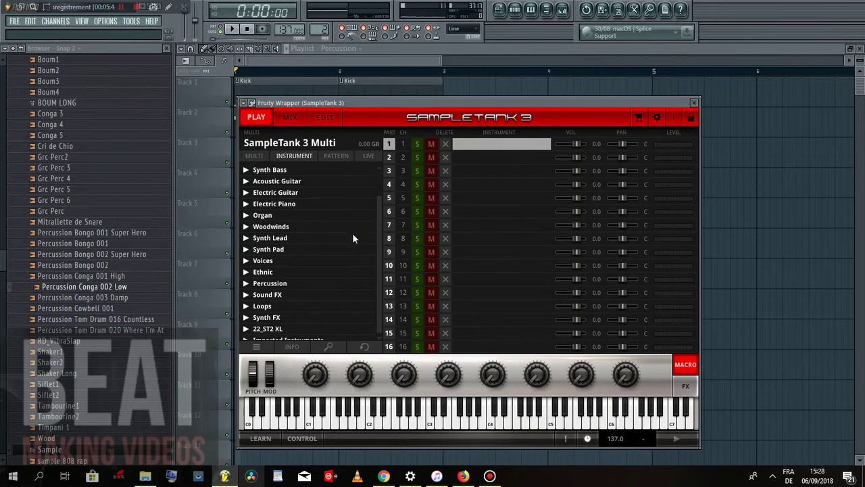
scroll(353, 230, up, 3)
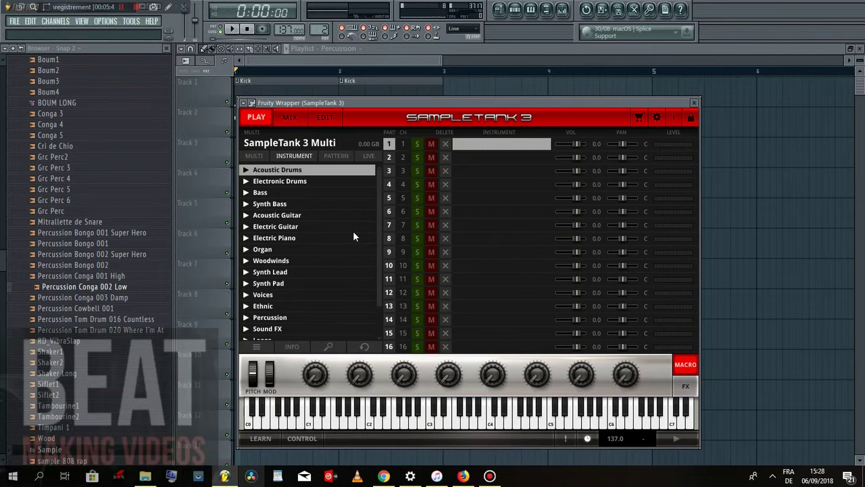
scroll(352, 223, down, 1)
scroll(351, 223, down, 1)
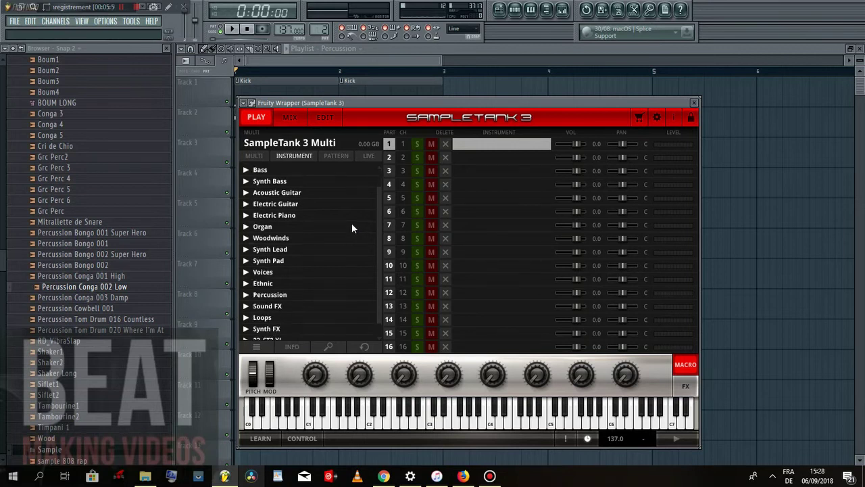
scroll(352, 226, down, 1)
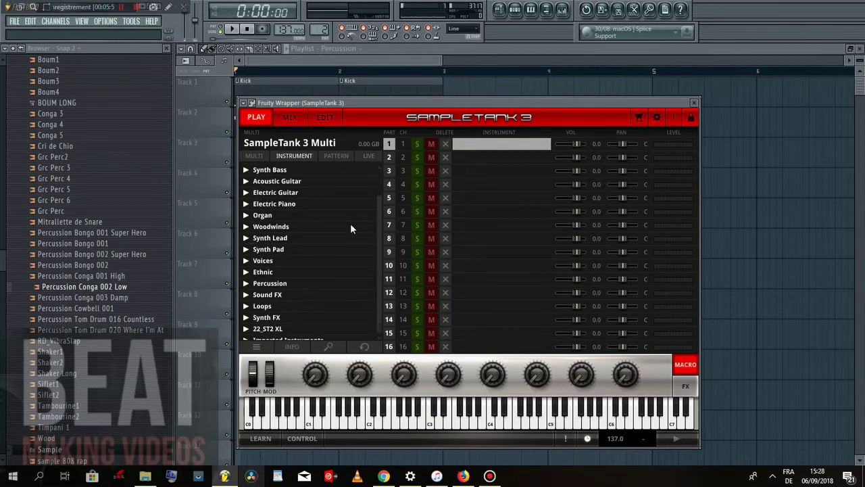
scroll(350, 228, down, 1)
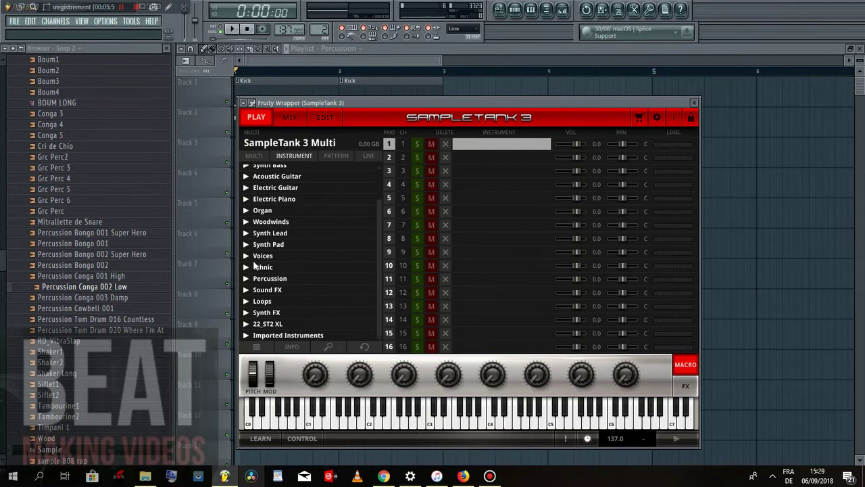
scroll(256, 243, up, 1)
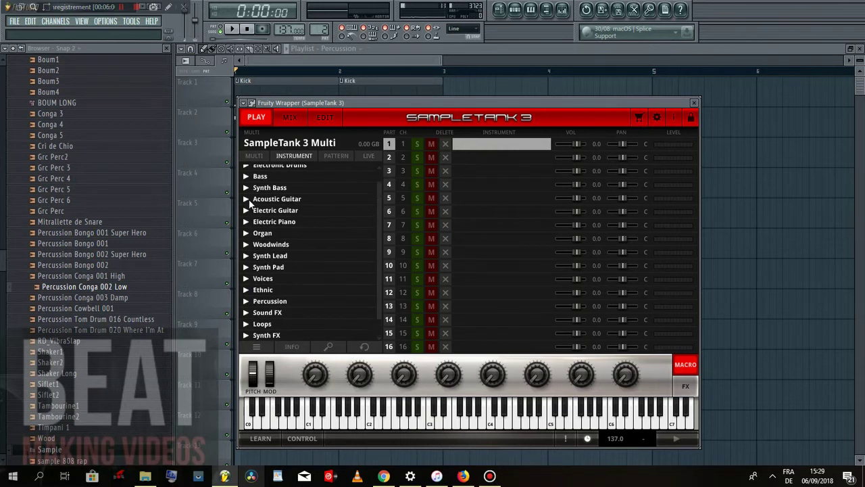
click(247, 176)
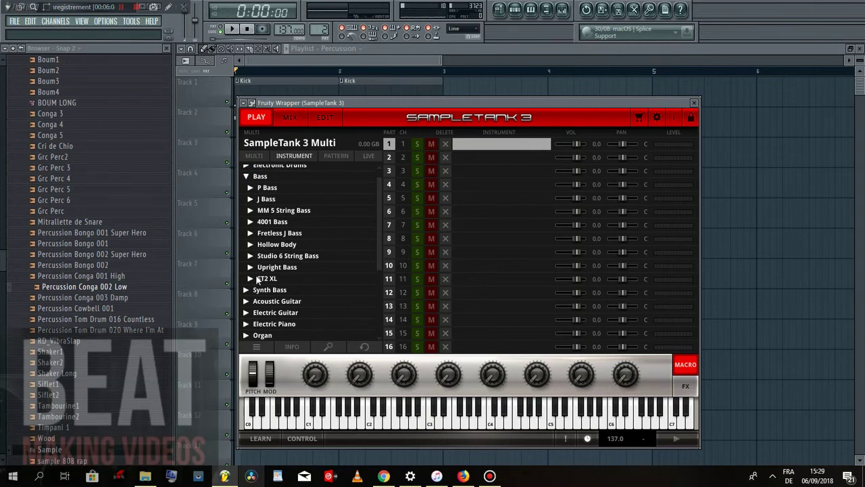
click(251, 279)
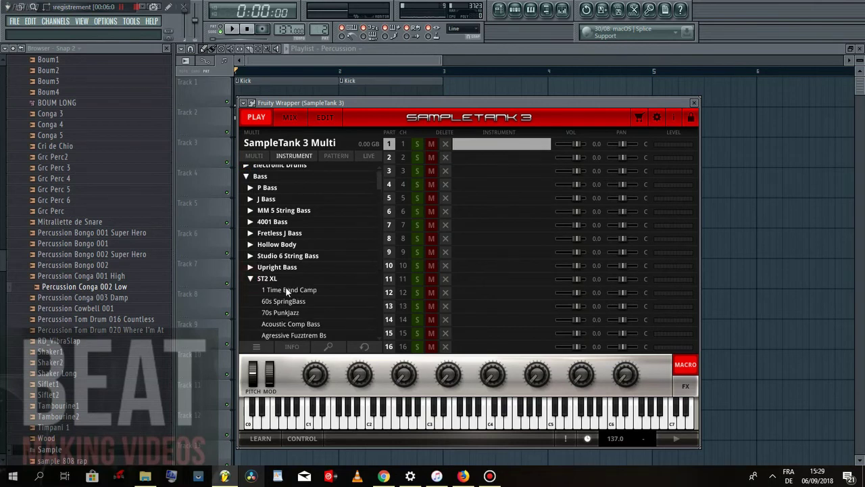
click(286, 289)
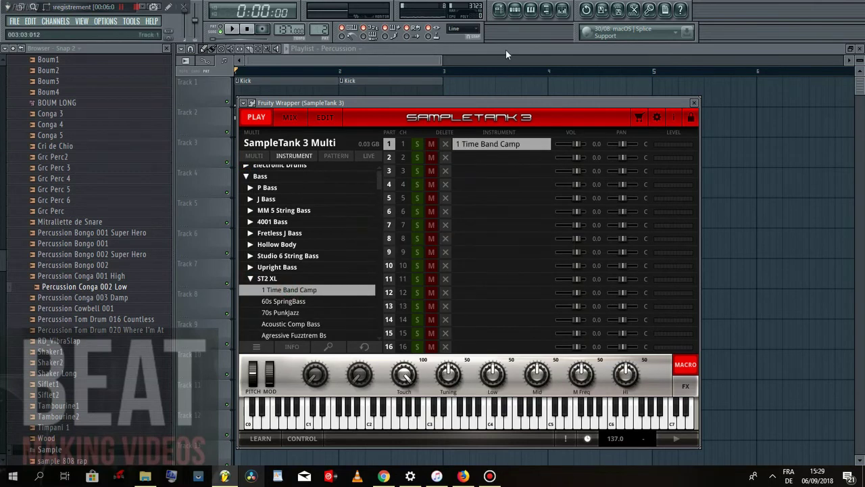
- Create a new pattern named Bass Test and place its clip at the start of Track 3 in the playlist
click(515, 9)
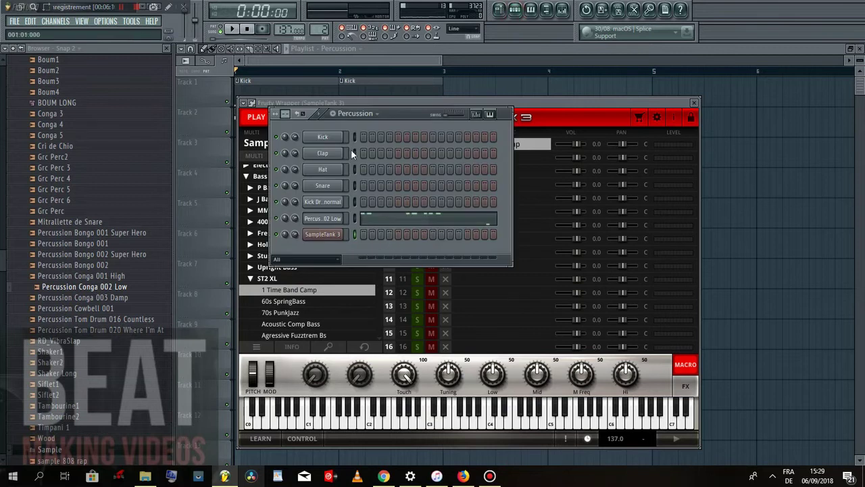
click(333, 114)
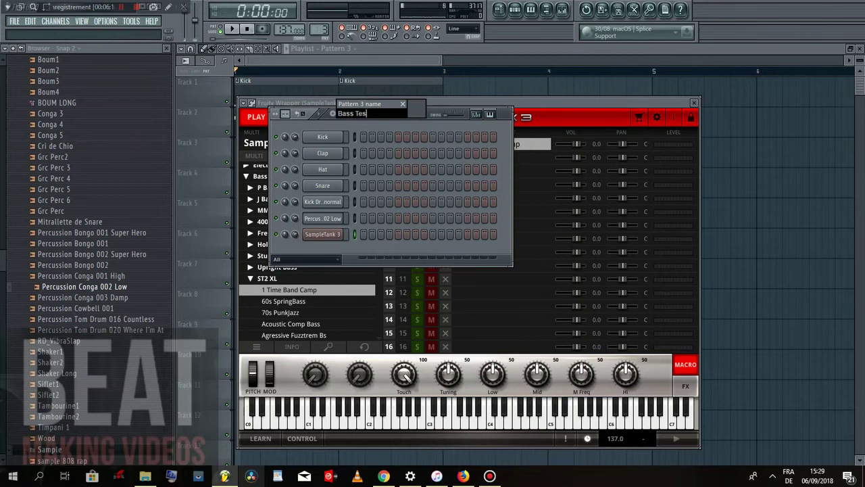
key(Return)
drag(338, 147, 255, 155)
- Open the SampleTank 3 piano roll, audition notes around B6 and place a long B6 note at the start of bar 1
click(515, 10)
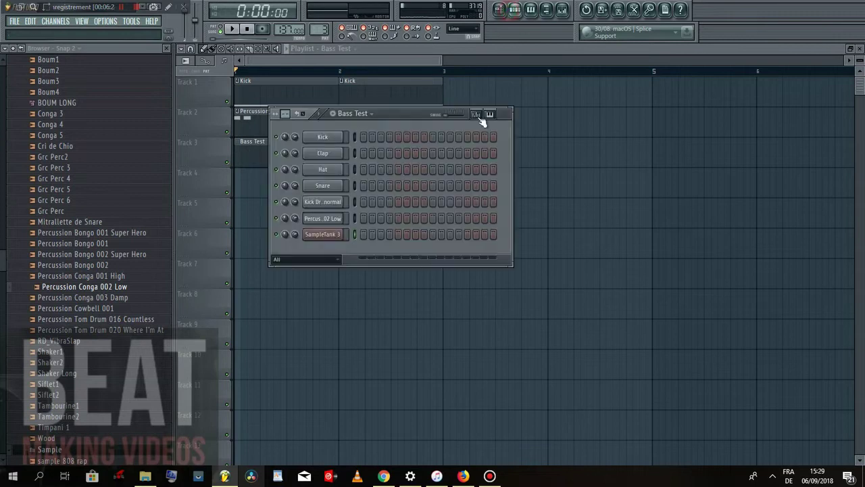
right_click(340, 236)
click(364, 234)
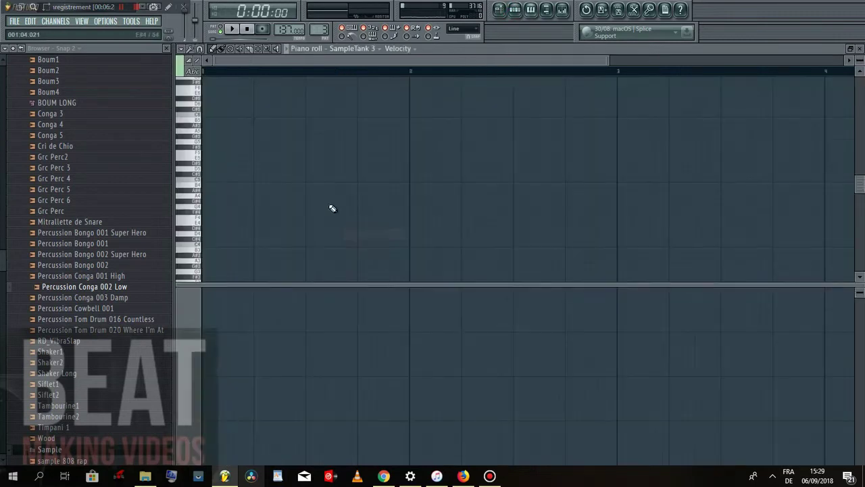
click(194, 116)
scroll(200, 122, up, 3)
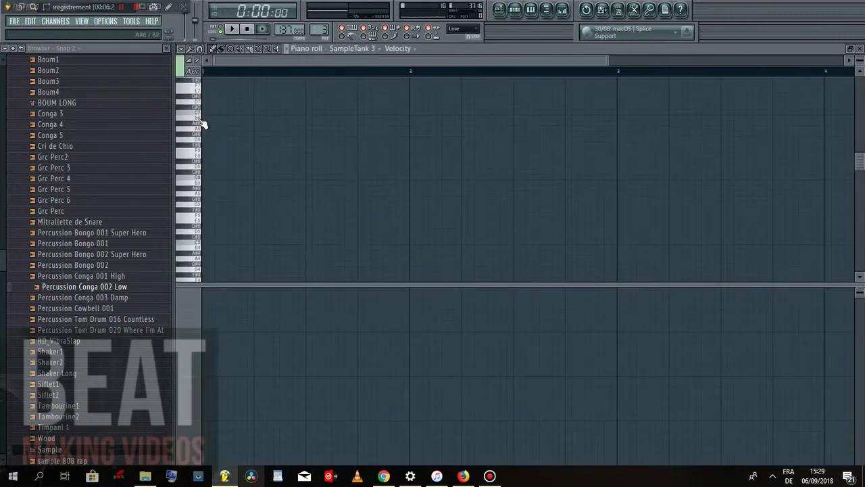
click(200, 120)
click(200, 121)
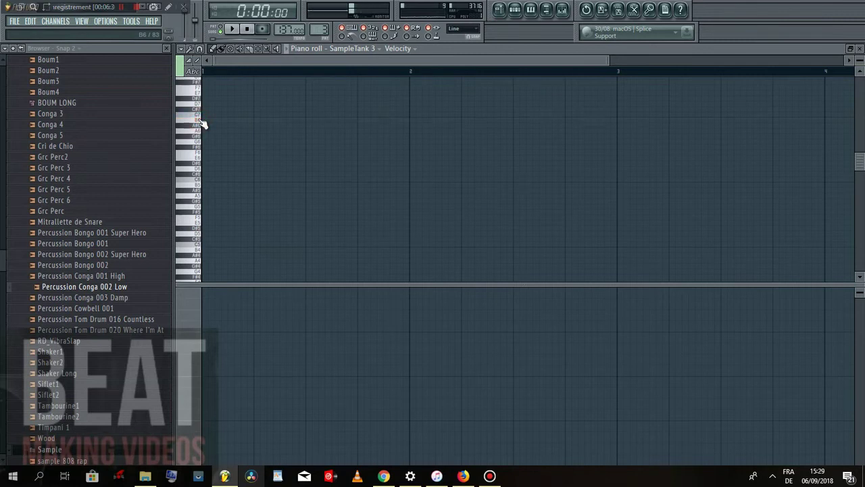
click(199, 116)
click(199, 127)
click(195, 119)
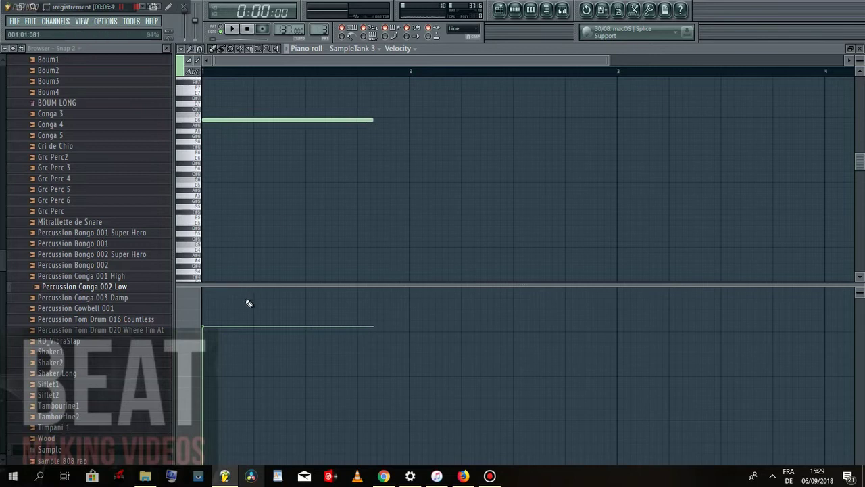
- Raise the B6 note's velocity to maximum and lengthen the note slightly while listening to the pattern
drag(233, 304, 243, 259)
key(space)
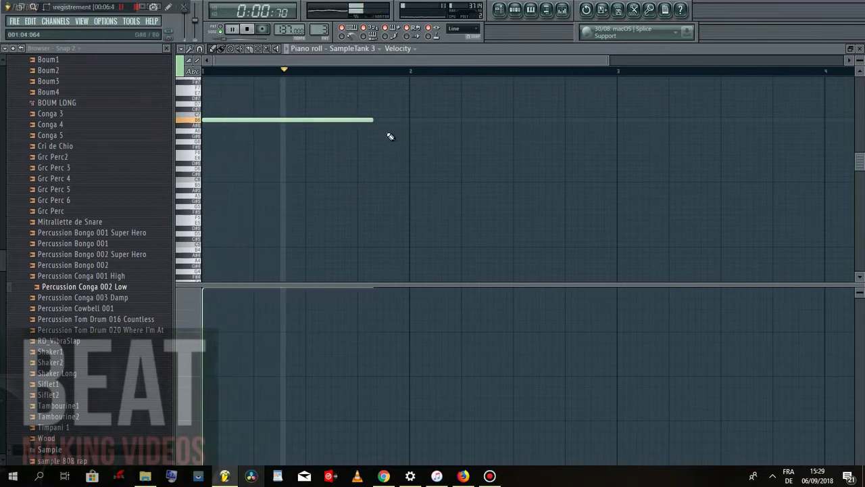
drag(373, 119, 376, 141)
scroll(400, 125, up, 1)
key(space)
scroll(207, 110, up, 2)
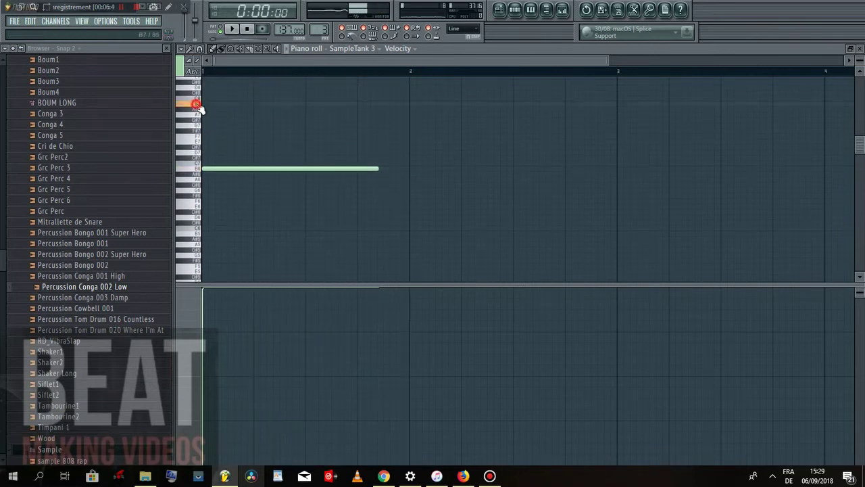
- Add a short G7 note at beat 2 of bar 2 and check it in playback
key(space)
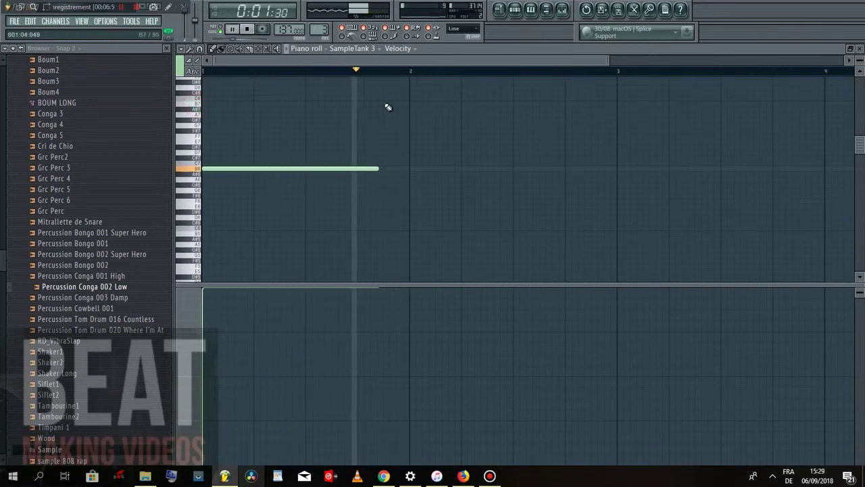
key(space)
click(383, 104)
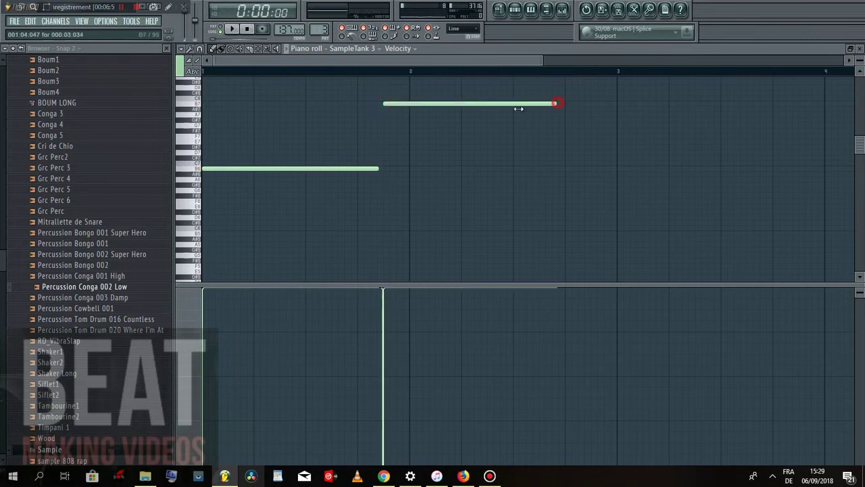
drag(518, 108, 470, 124)
key(space)
key(space)
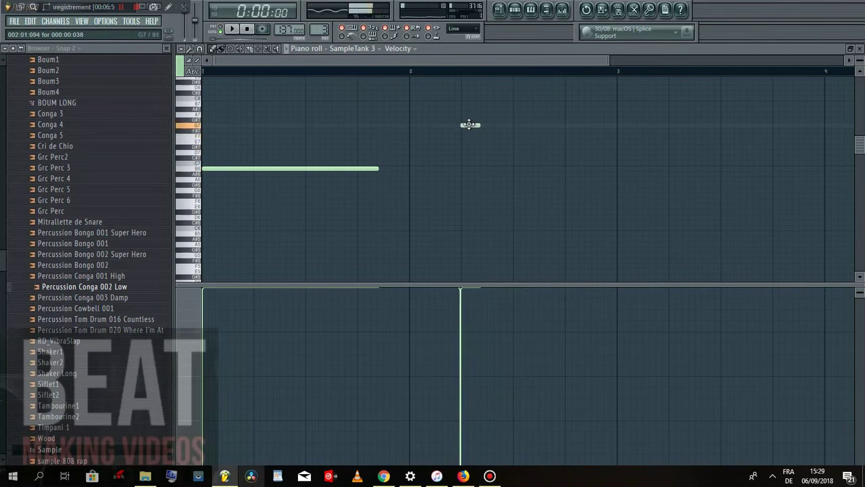
key(space)
scroll(477, 193, up, 1)
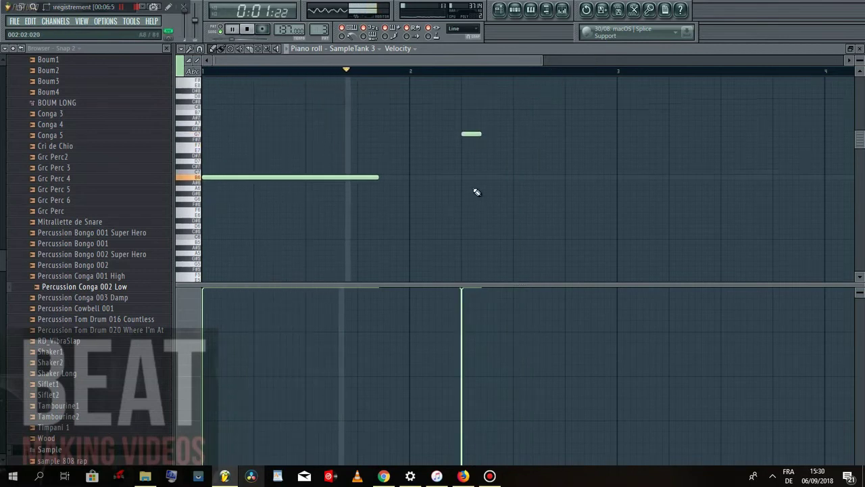
scroll(477, 193, up, 2)
key(space)
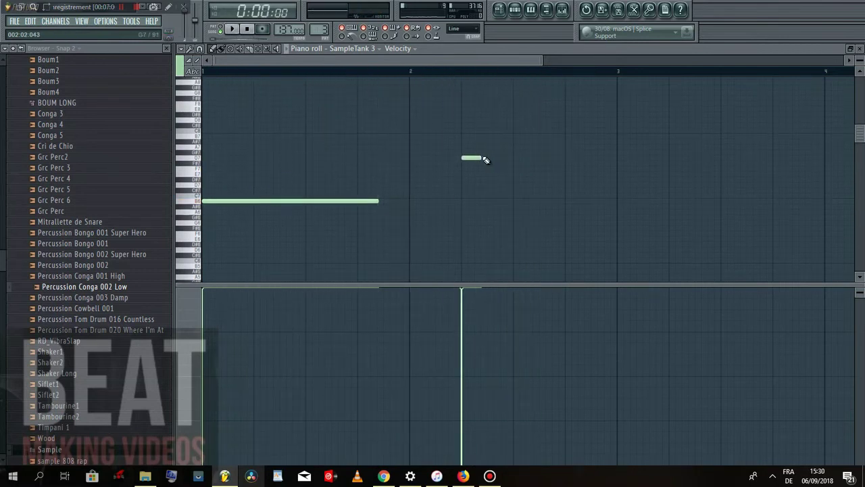
- Extend the G7 note to about one beat and add a short, higher note at beat 3 of bar 2
key(space)
drag(486, 159, 511, 157)
drag(508, 61, 525, 63)
key(space)
click(501, 125)
drag(496, 158, 545, 158)
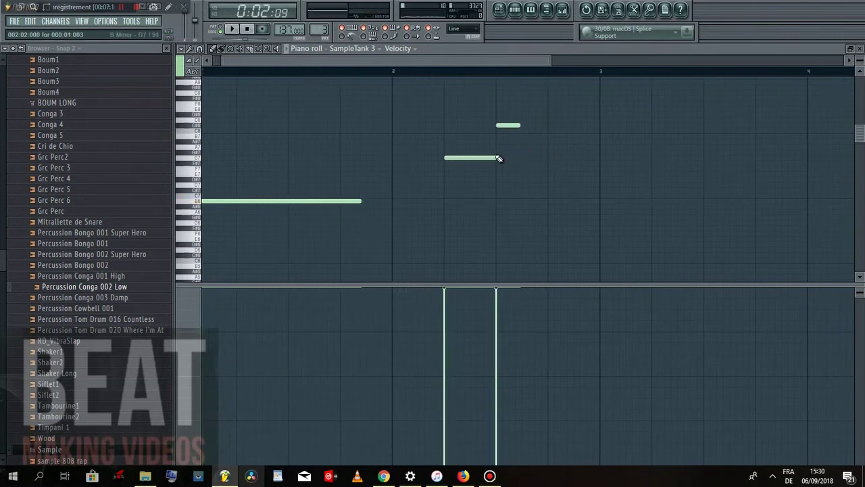
- Move the short note to F8, shorten and repeat it for three quick hits, and add a one-beat B6 note at beat 4
drag(508, 125, 506, 104)
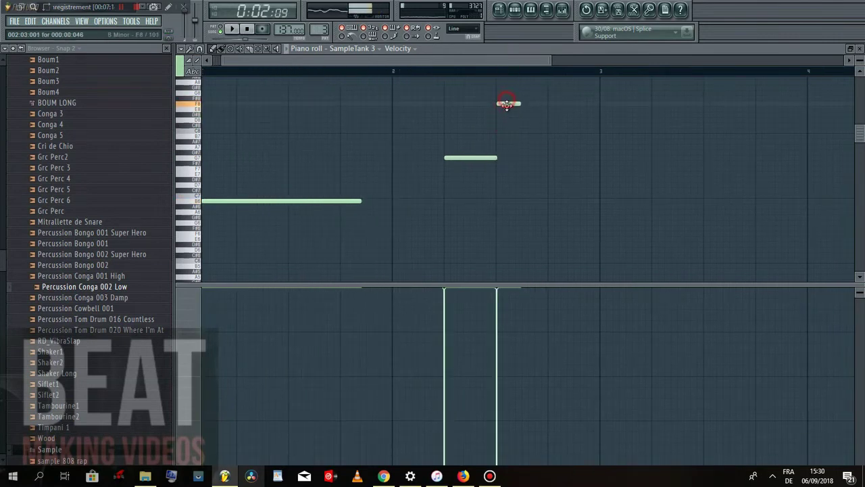
double_click(507, 103)
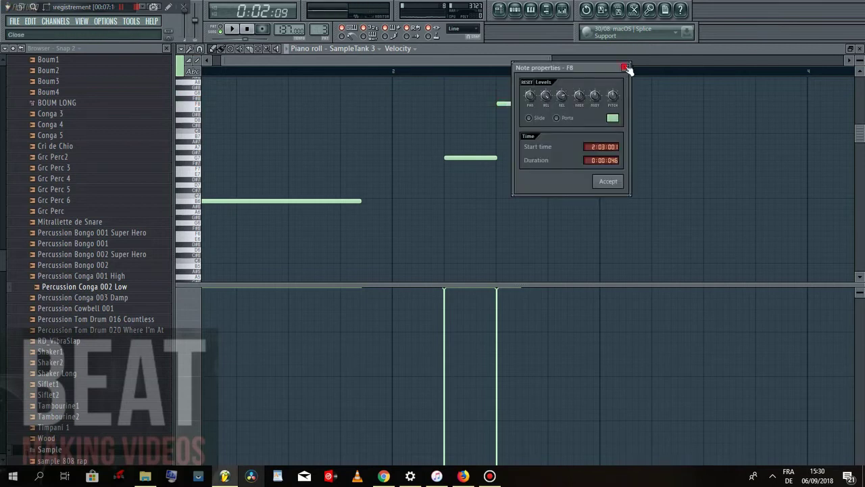
click(625, 68)
click(518, 104)
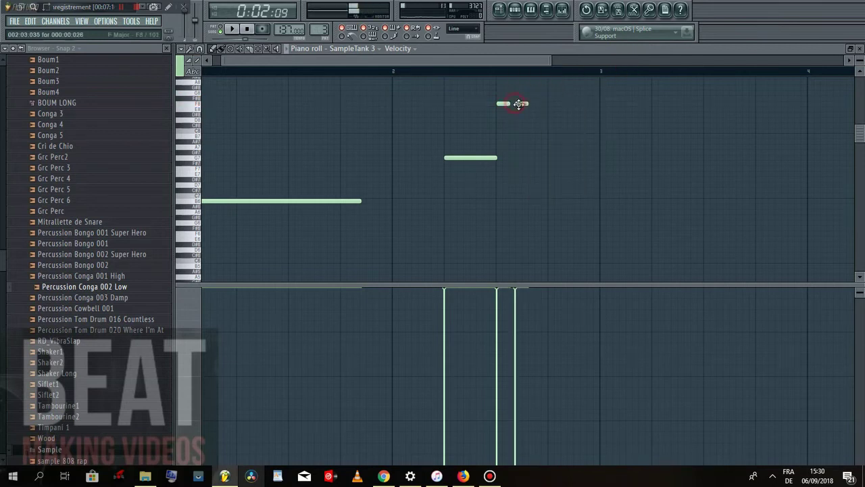
click(539, 104)
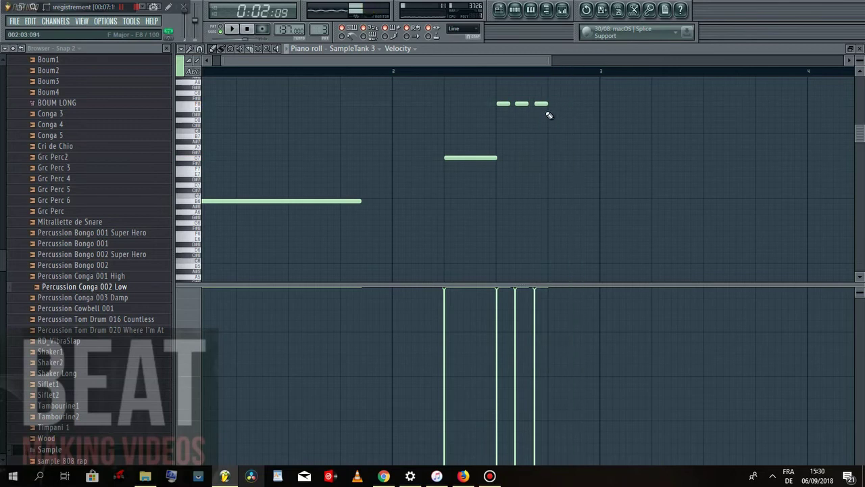
click(548, 200)
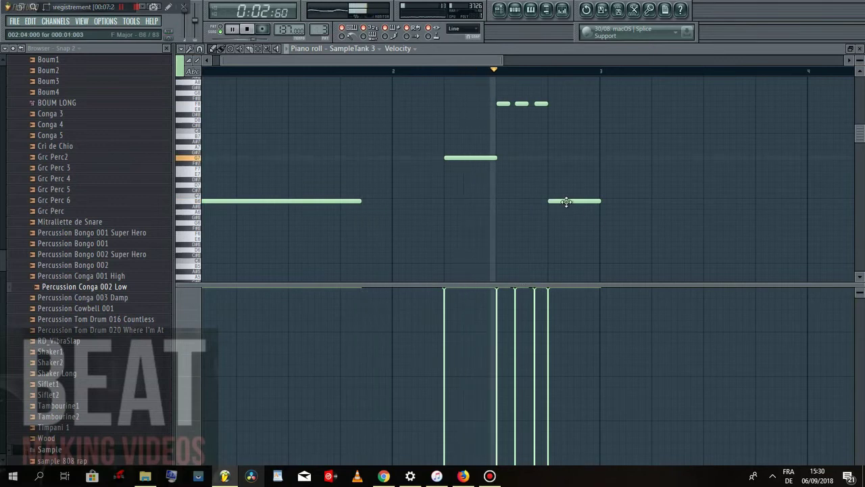
- Trim the Percussion clip and the second Kick clip to end at beat 4 of bar 2 and play the arrangement
click(499, 9)
drag(440, 119, 417, 126)
drag(441, 89, 417, 94)
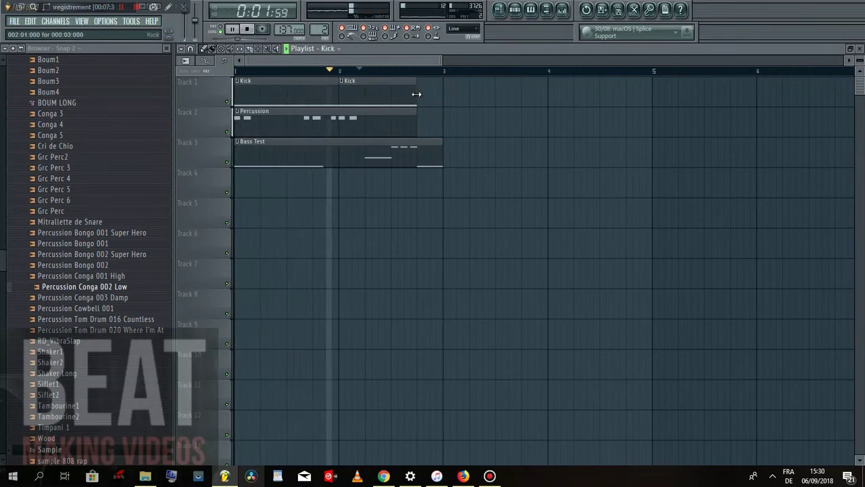
key(space)
drag(443, 61, 461, 96)
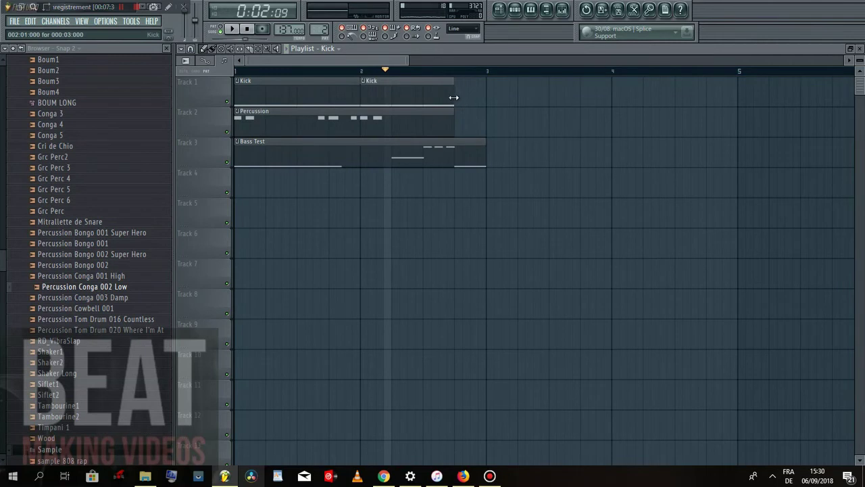
key(space)
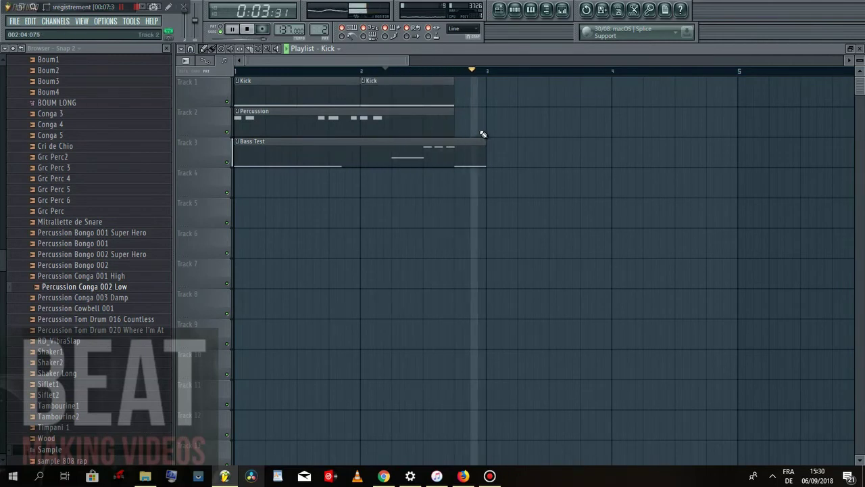
drag(409, 61, 421, 61)
key(space)
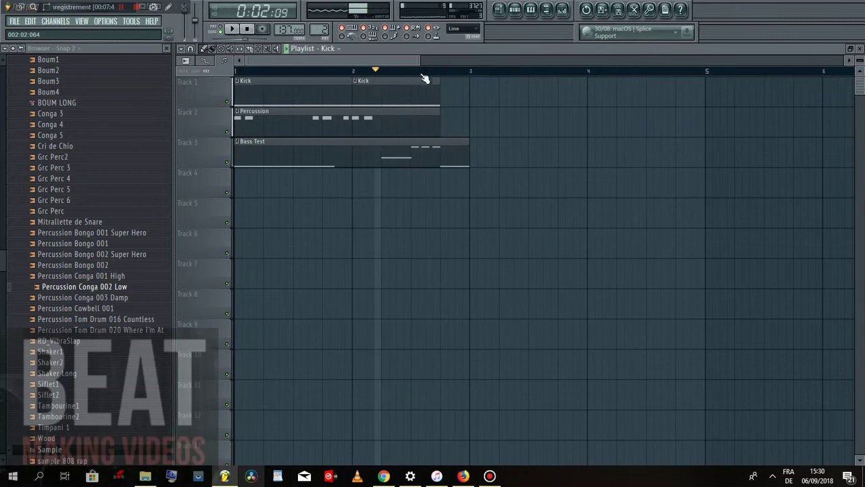
- Raise the volume of SampleTank 3's Part 1 to about 3.4 dB and check the bass in arrangement playback
click(516, 10)
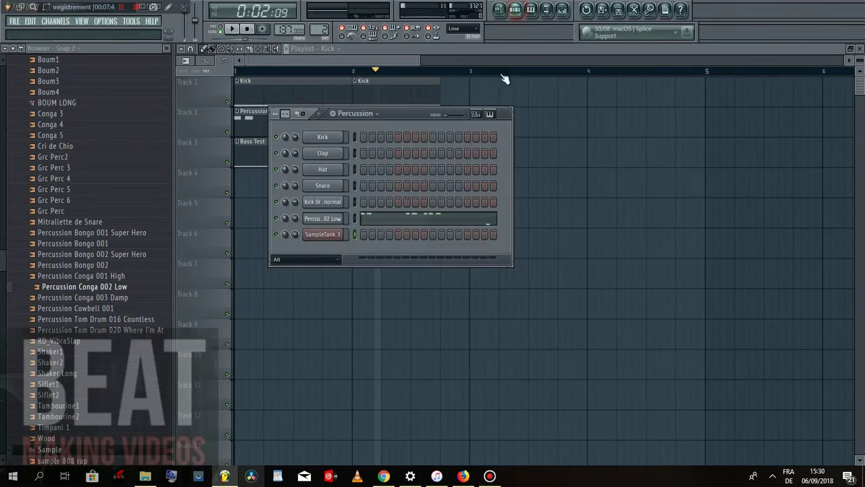
click(324, 234)
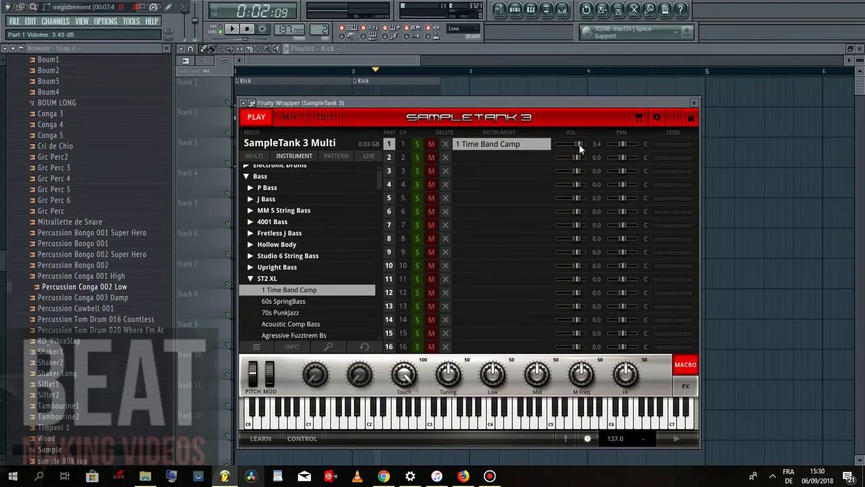
click(417, 66)
key(space)
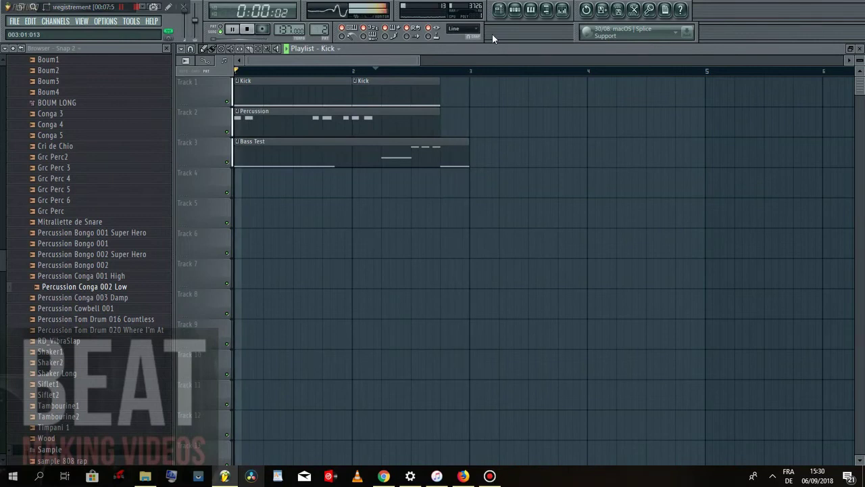
key(space)
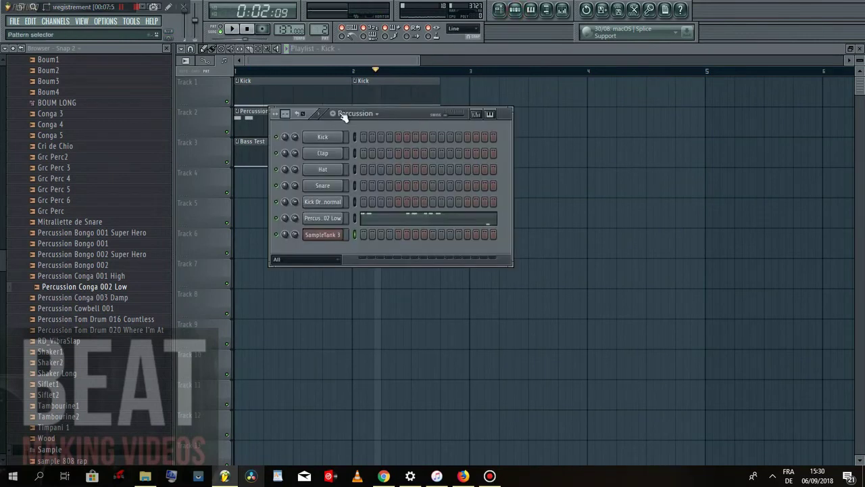
- Create a new pattern named Roualde 1 and go to the Playlist
click(334, 114)
text(Ro)
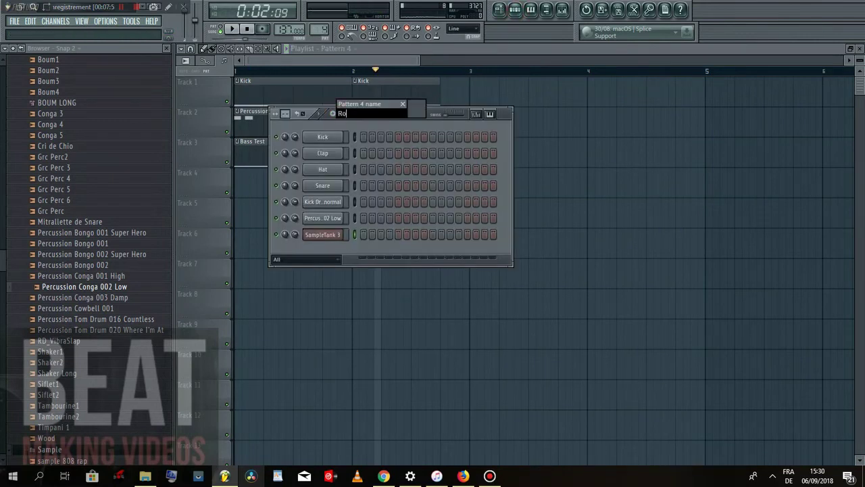
text(ualde 1)
key(Return)
key(F6)
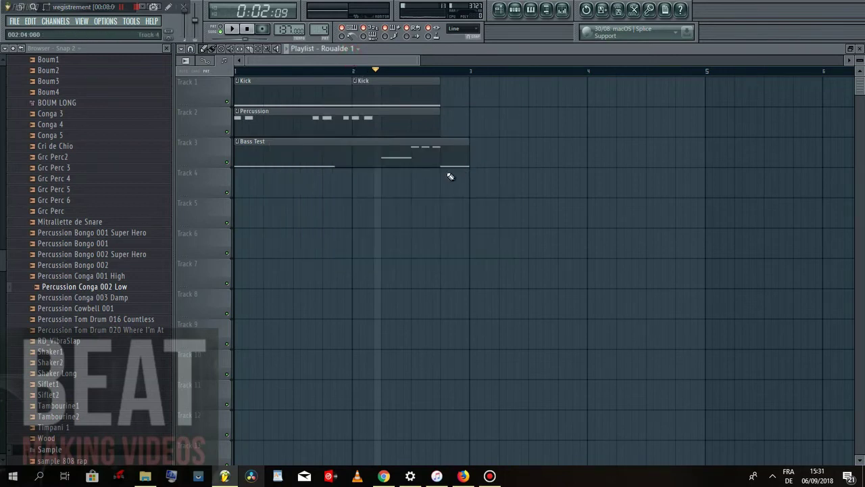
- Place a Roualde 1 clip on Track 4 at beat 3 of bar 2, trim it to the end of bar 2 and play the arrangement
click(412, 190)
drag(525, 187, 475, 192)
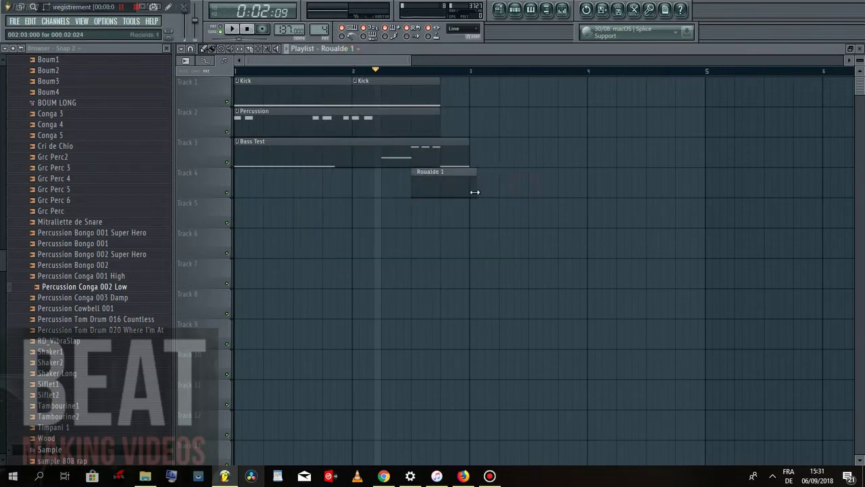
key(space)
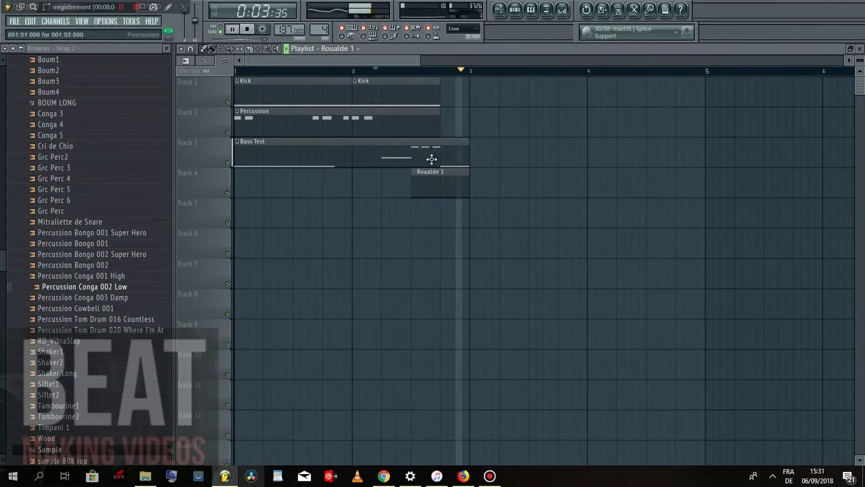
click(438, 179)
scroll(452, 142, down, 1)
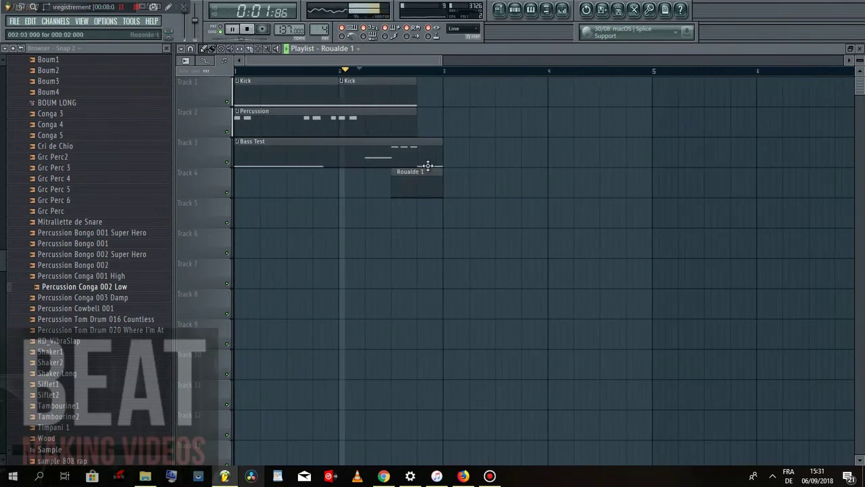
- Record three quick C5 hits of Kick Drum normal at the start of the Roualde 1 pattern in its piano roll
key(F6)
key(space)
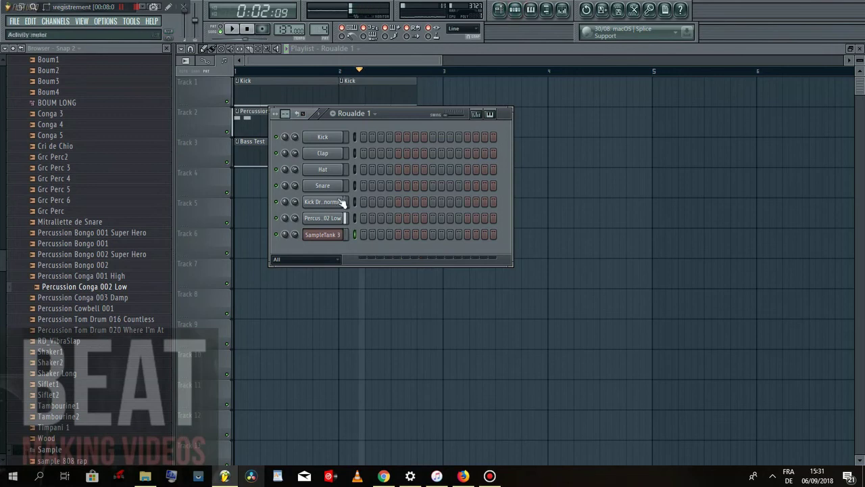
click(338, 201)
right_click(340, 202)
click(368, 201)
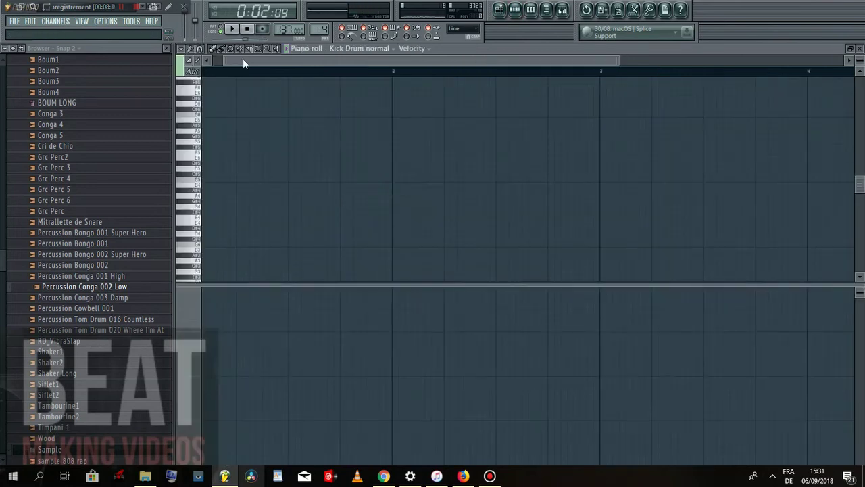
click(263, 29)
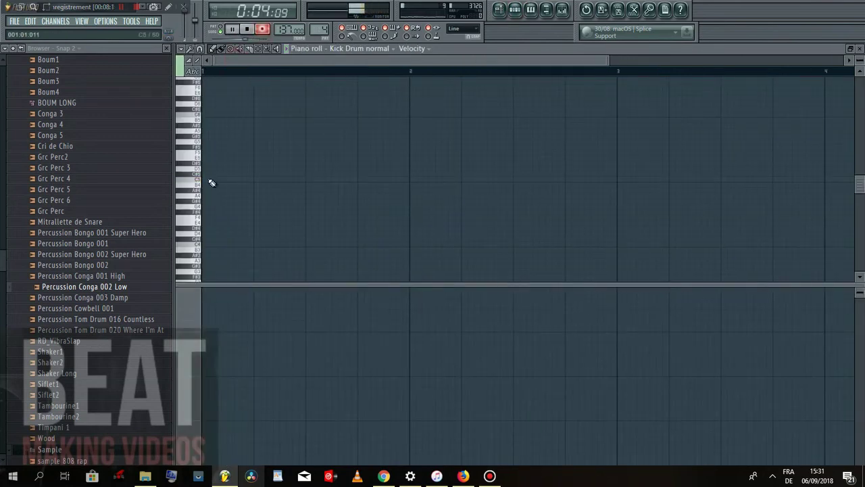
key(space)
drag(610, 61, 620, 61)
key(space)
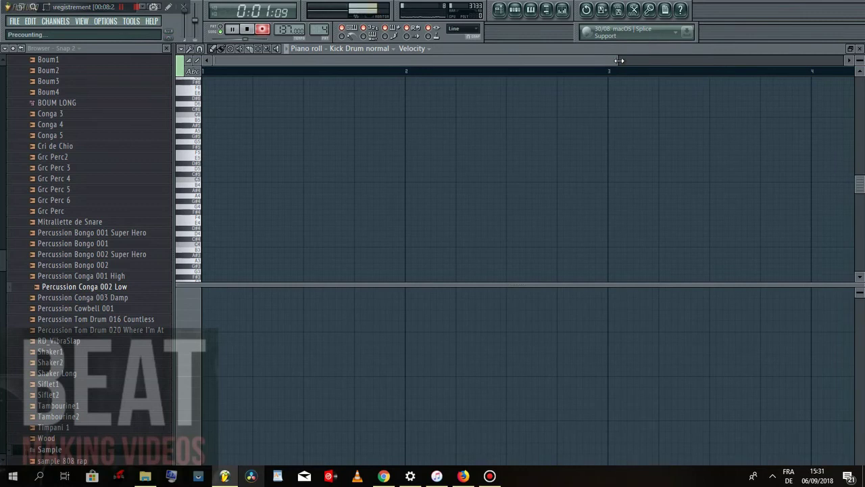
key(z)
key(z)
key(z)
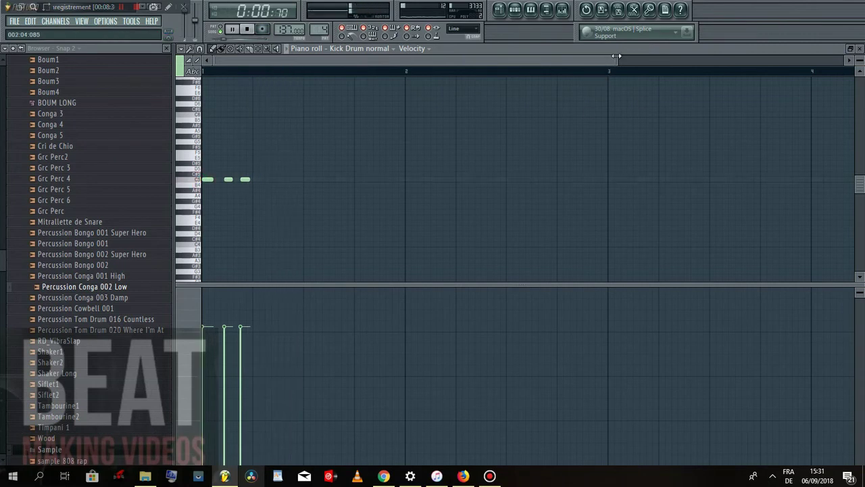
- Nudge the second and third kick hits slightly earlier during playback
drag(616, 56, 343, 60)
drag(286, 180, 275, 181)
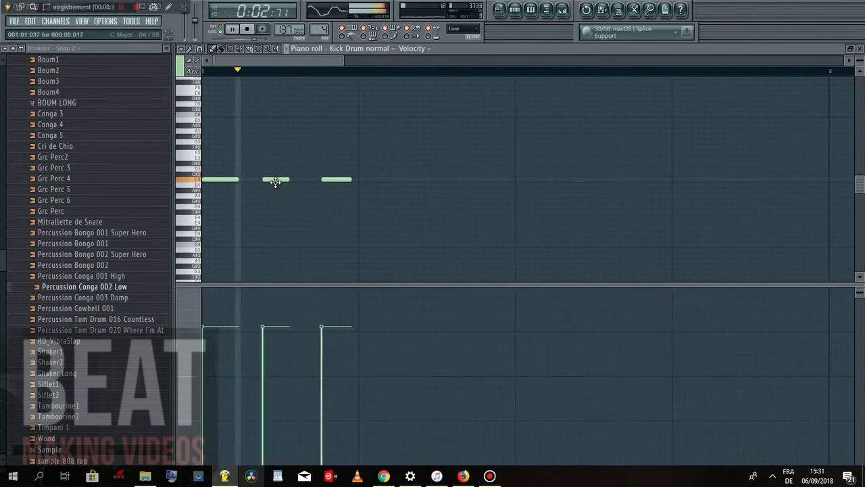
drag(330, 180, 326, 180)
- Raise the velocity of all three kick hits to an even level
click(222, 311)
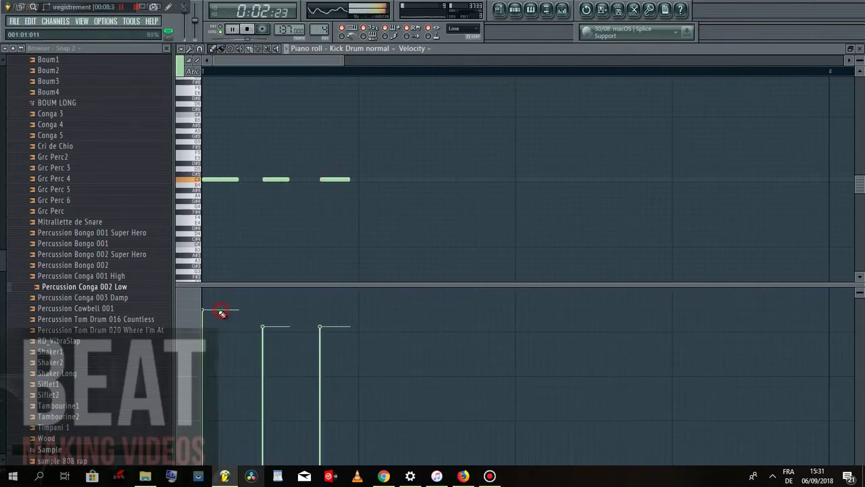
click(263, 310)
click(319, 309)
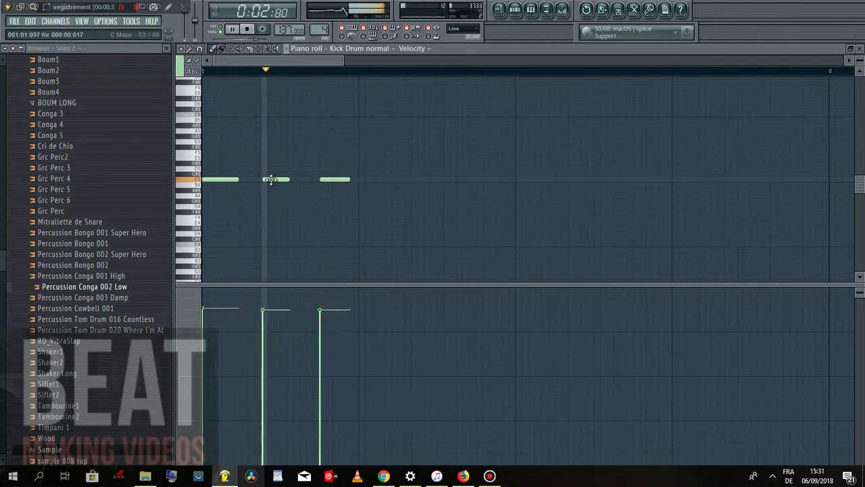
- Nudge the second kick hit slightly earlier and lower the velocity of all three hits a little while listening
drag(270, 180, 269, 180)
click(216, 320)
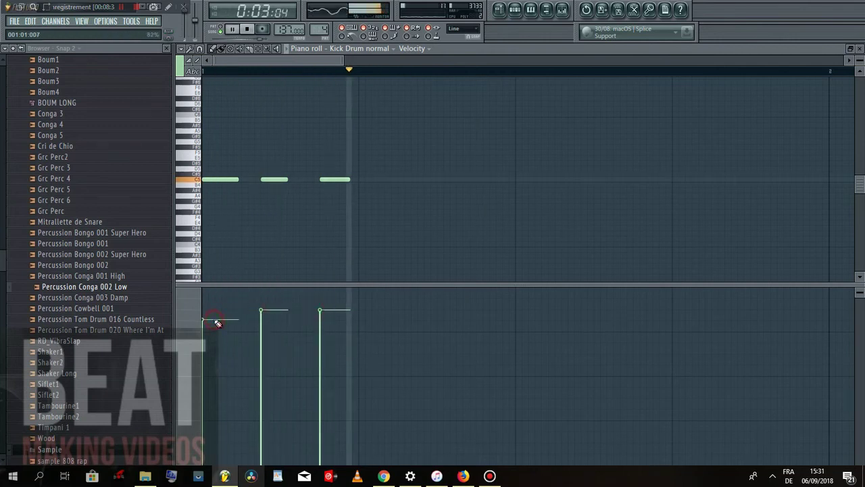
click(261, 319)
click(321, 319)
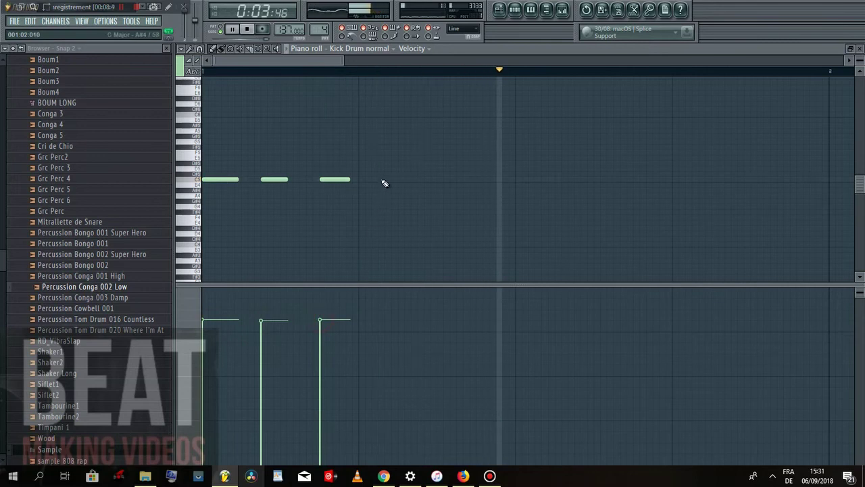
key(space)
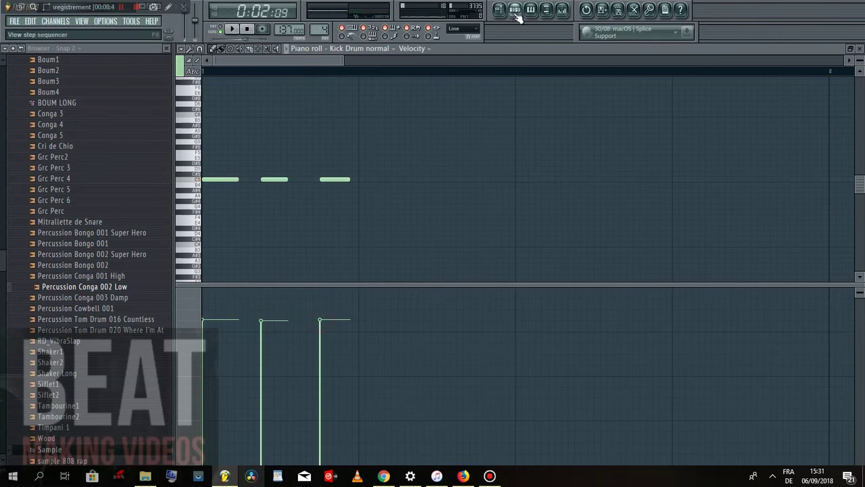
- Load the Boum1 sample from the Percussions folder into a new channel and open its piano roll
click(515, 11)
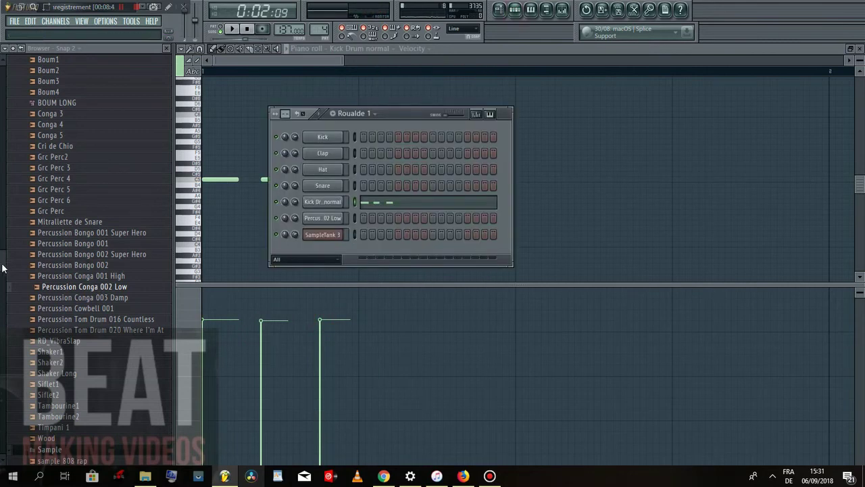
scroll(1, 267, up, 6)
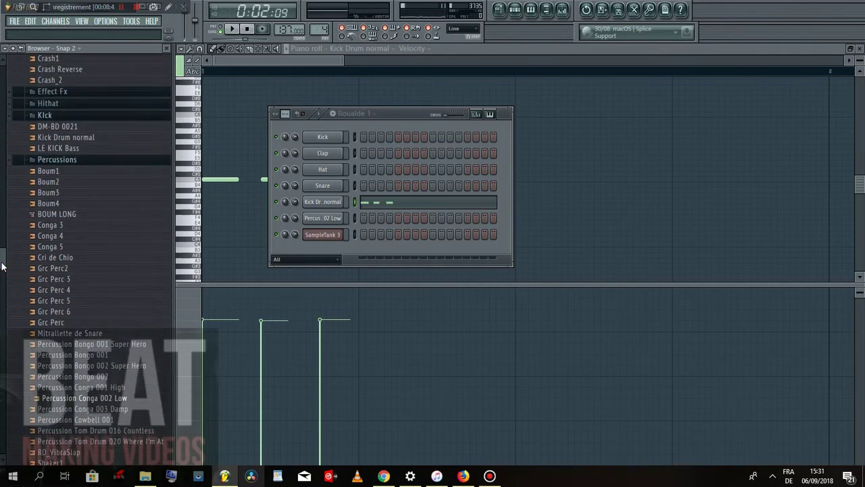
scroll(58, 299, down, 9)
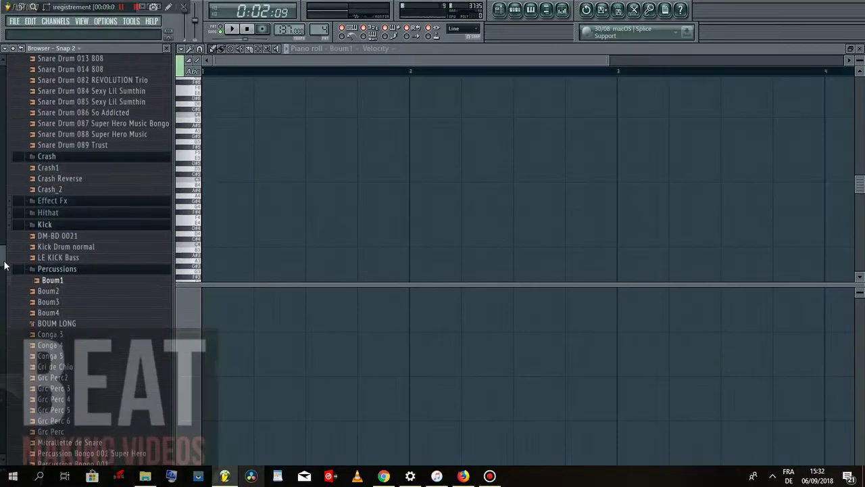
- Load the Caisse Clair 2 sample from the Caisse Clair folder into a new channel
scroll(5, 270, up, 3)
scroll(5, 265, up, 6)
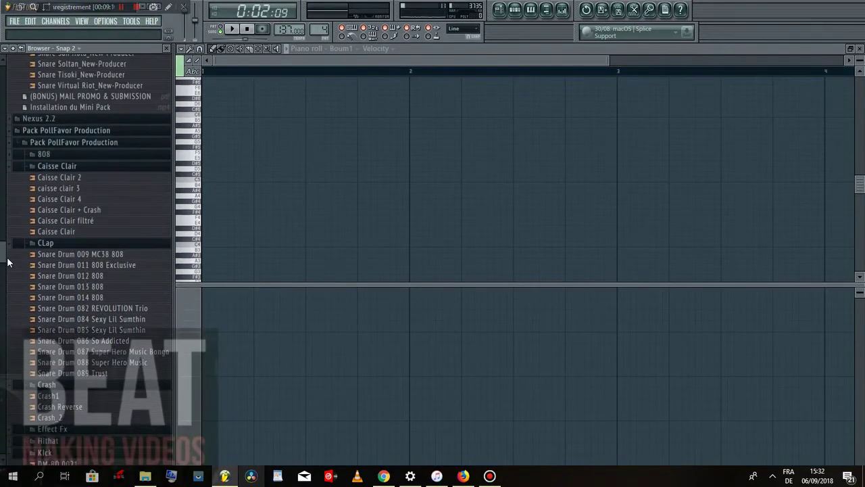
key(Up)
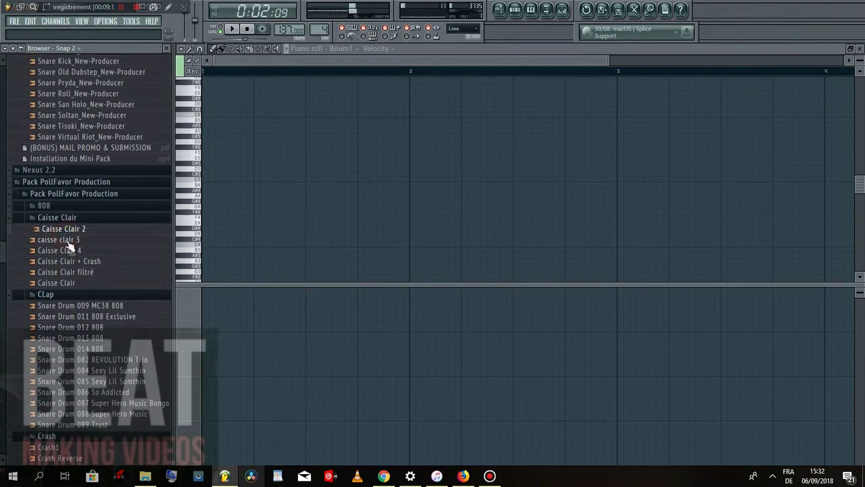
right_click(72, 232)
click(100, 239)
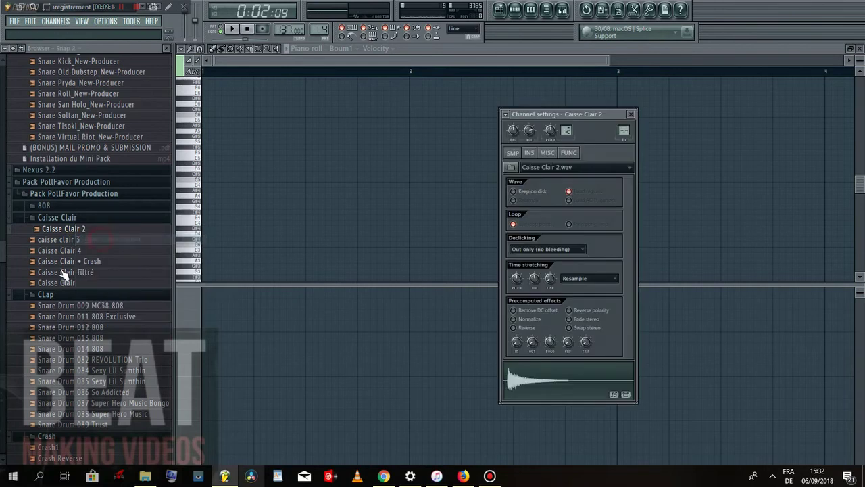
- Compare the remaining Caisse Clair samples by ear and load Caisse Clair + Crash into a new channel
click(65, 273)
click(67, 263)
click(64, 273)
click(67, 262)
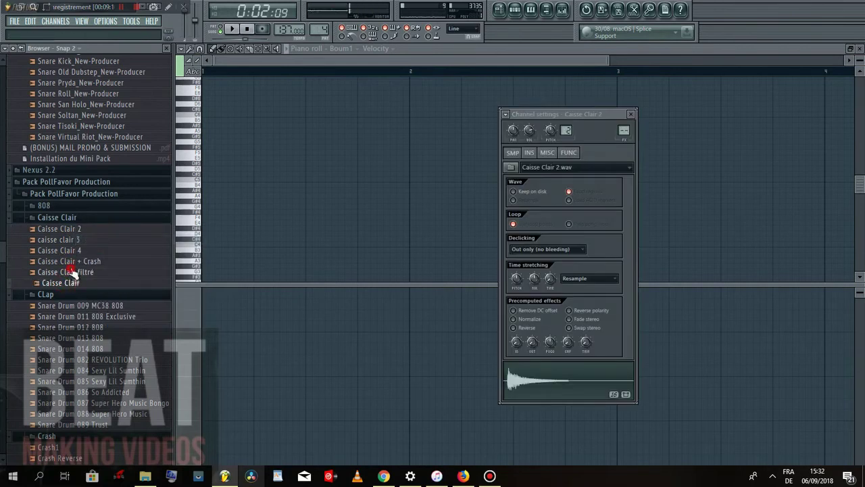
click(64, 273)
click(72, 263)
right_click(77, 257)
click(95, 258)
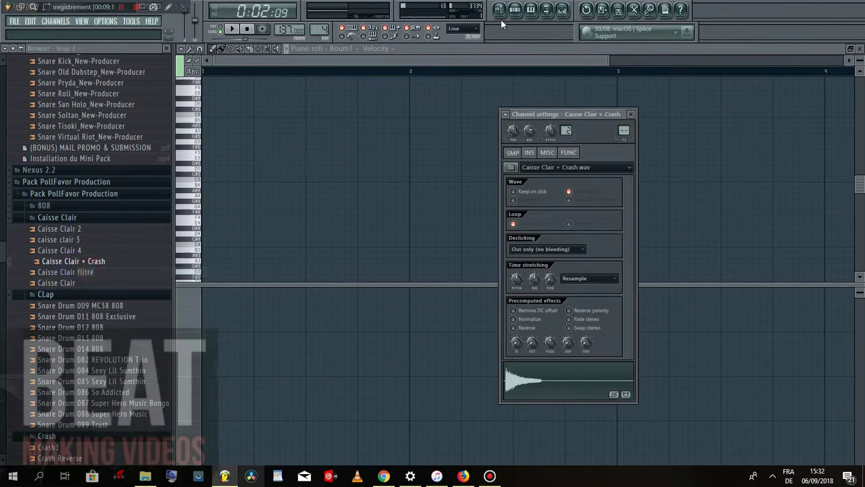
- Add a short C5 note near beat 2 of bar 1 for Caisse Clair + Crash and check it in arrangement playback
click(515, 10)
right_click(331, 286)
click(359, 284)
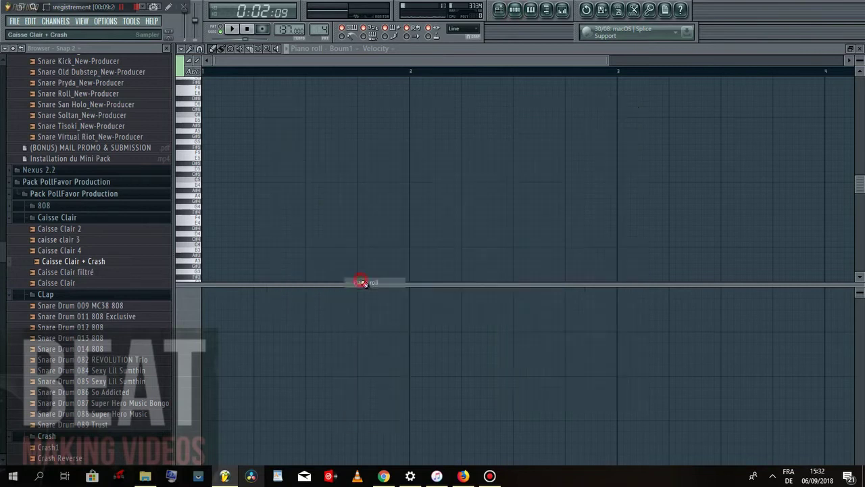
click(254, 180)
key(space)
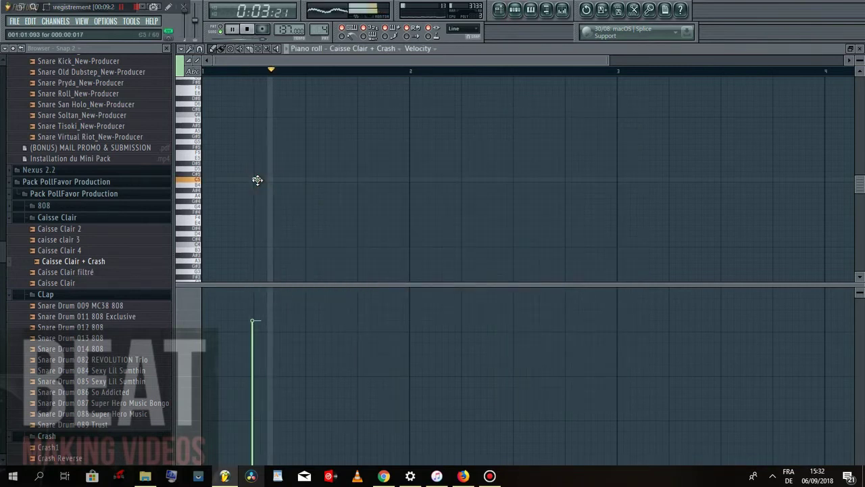
click(499, 10)
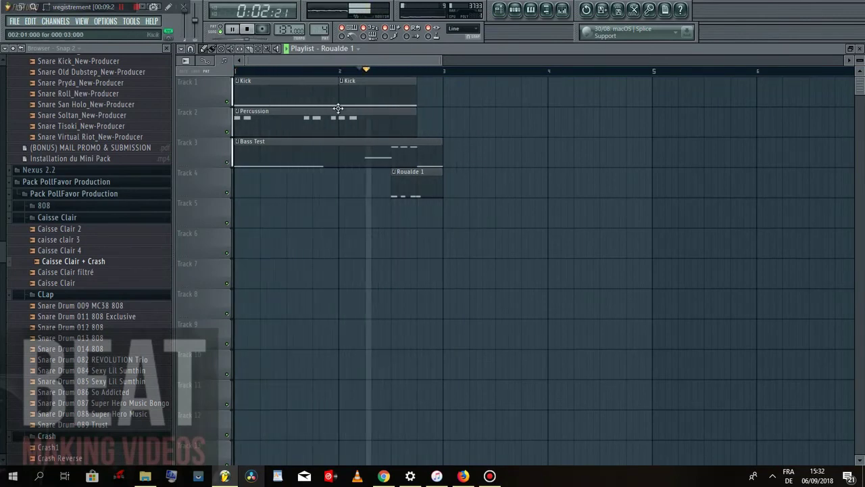
key(space)
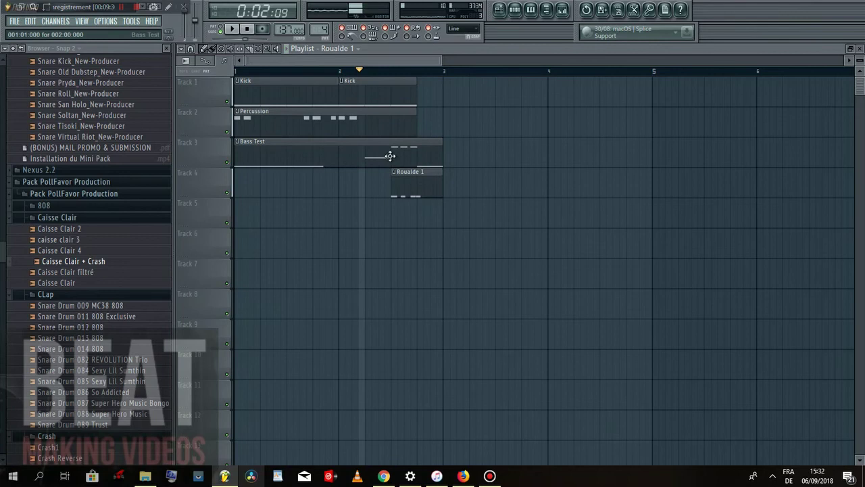
click(236, 71)
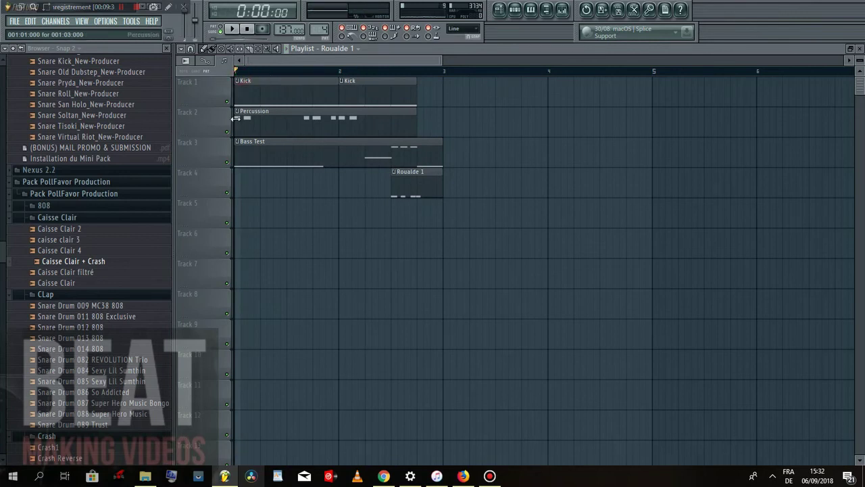
- Load the SFX SubBass Drop sample into a new channel
drag(1, 259, 1, 318)
click(68, 373)
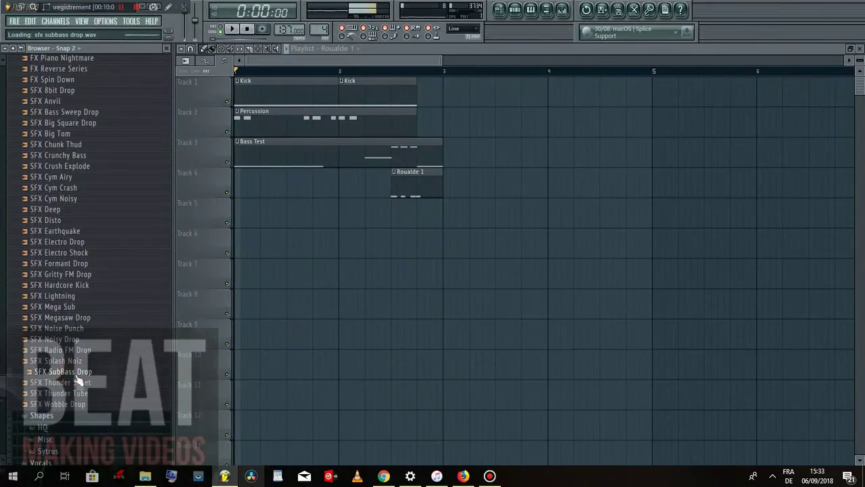
right_click(78, 380)
click(113, 366)
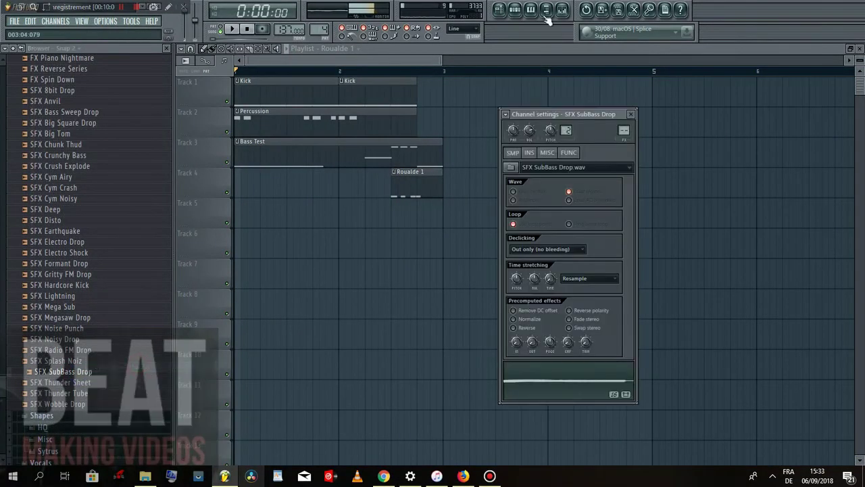
- Create a new pattern named Sub and add an SFX SubBass Drop hit on its first step
click(515, 9)
click(333, 113)
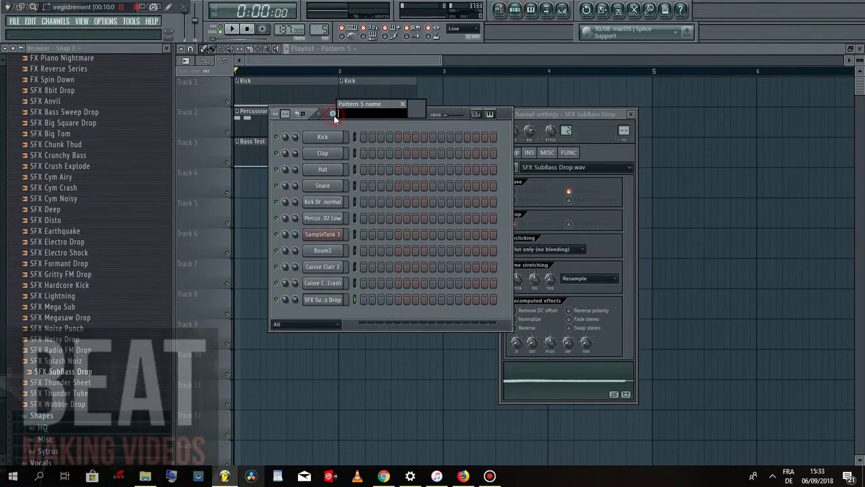
text(Sub)
key(Return)
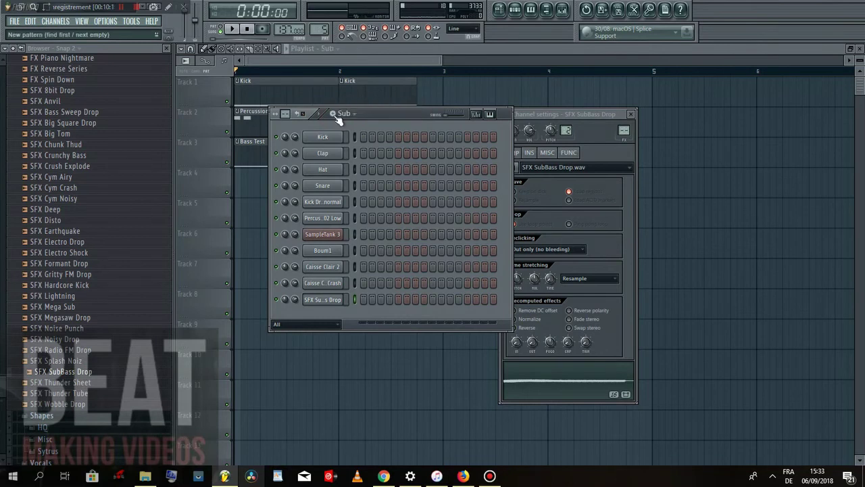
right_click(337, 305)
click(295, 298)
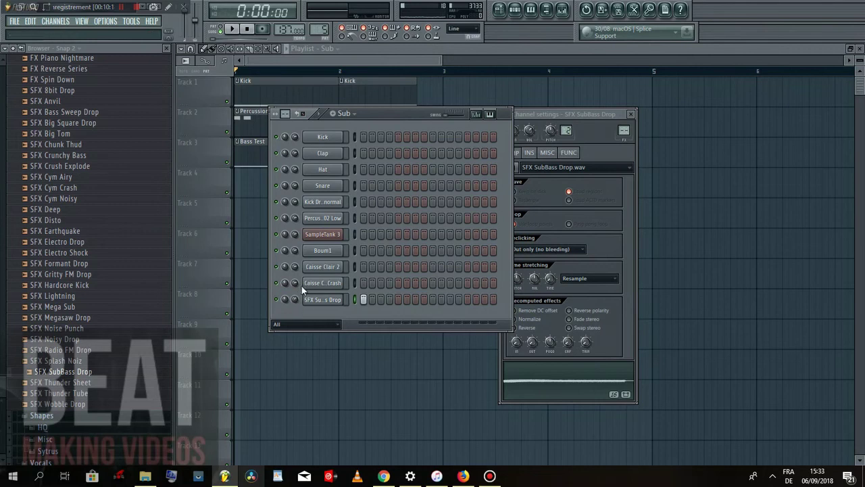
- Place the Sub pattern at bar 1 on Track 4 and check it against the bass in arrangement playback
click(247, 184)
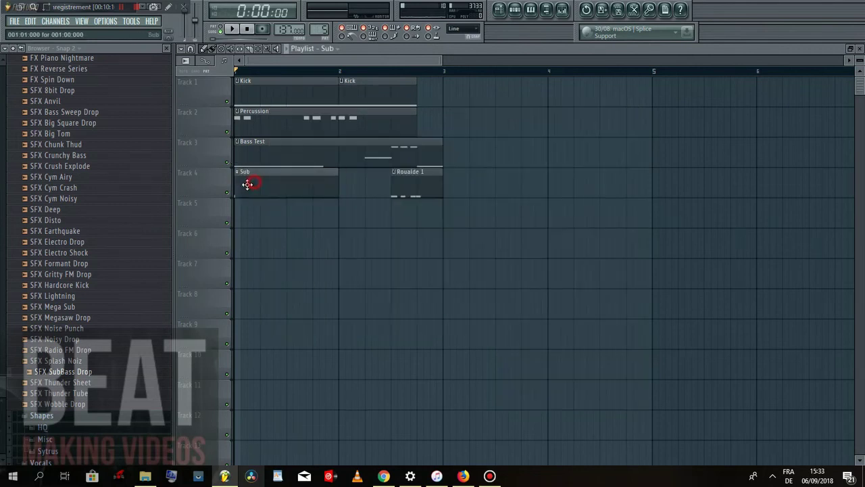
key(space)
click(268, 155)
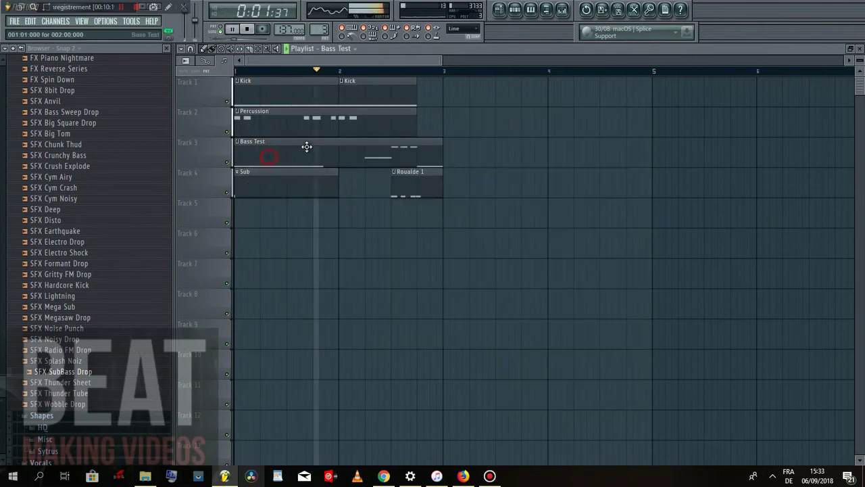
click(513, 17)
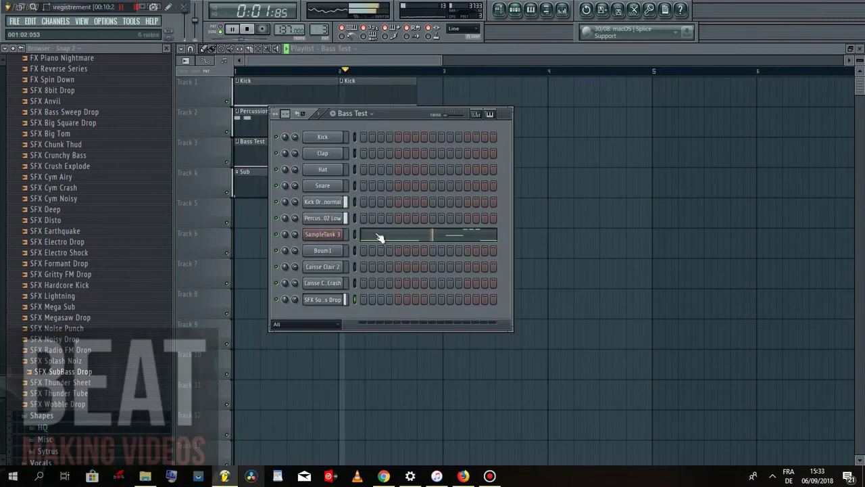
key(F6)
key(space)
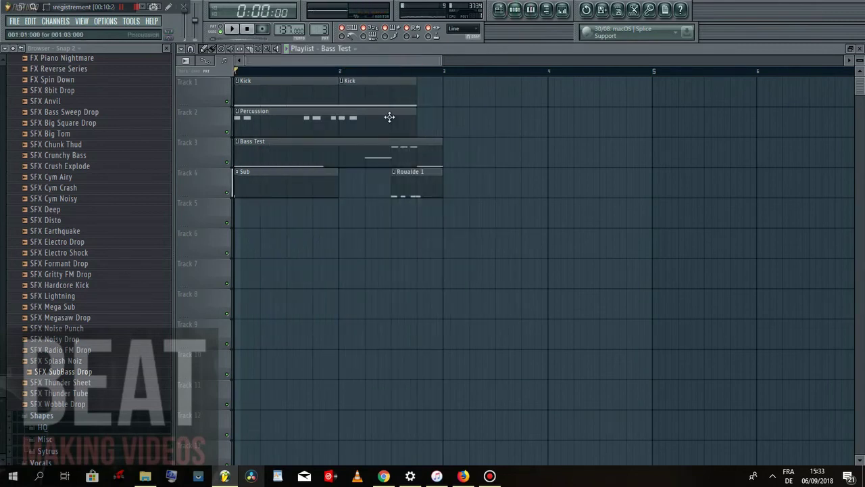
- Load the RD_Crash_2 sample from RealDrumkits into a new channel and place it as an audio clip at bar 1 on Track 5
scroll(139, 73, up, 3)
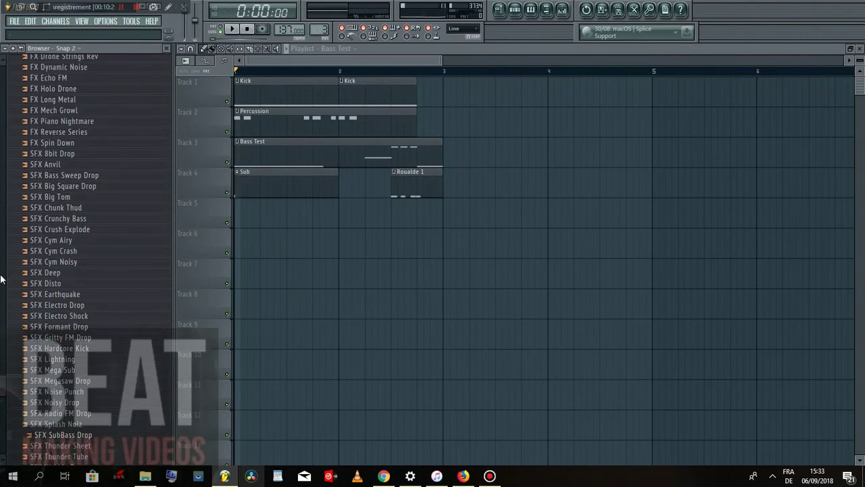
scroll(64, 280, down, 15)
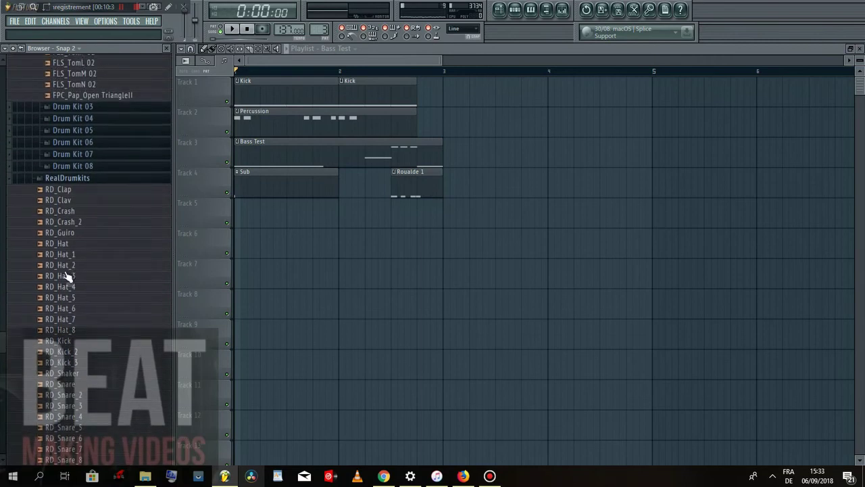
right_click(71, 223)
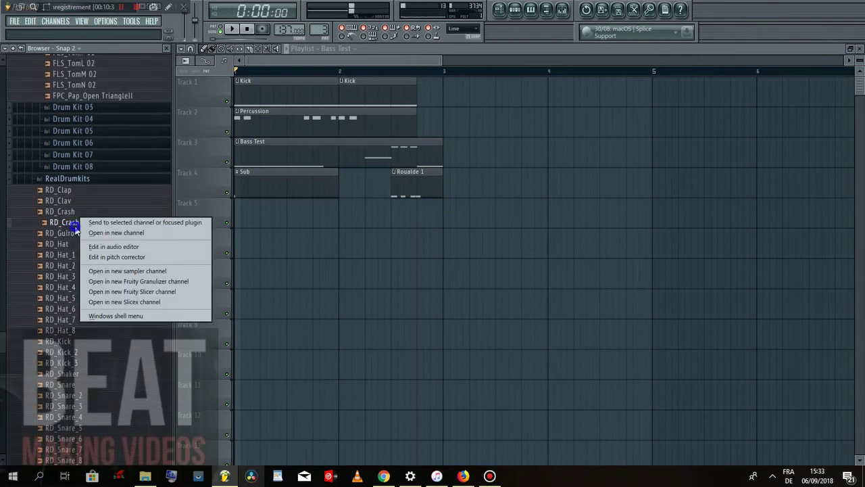
click(113, 235)
drag(86, 221, 269, 216)
- Adjust the RD_Crash_2 clip's channel volume and check the crash and sub drop in arrangement playback
click(515, 9)
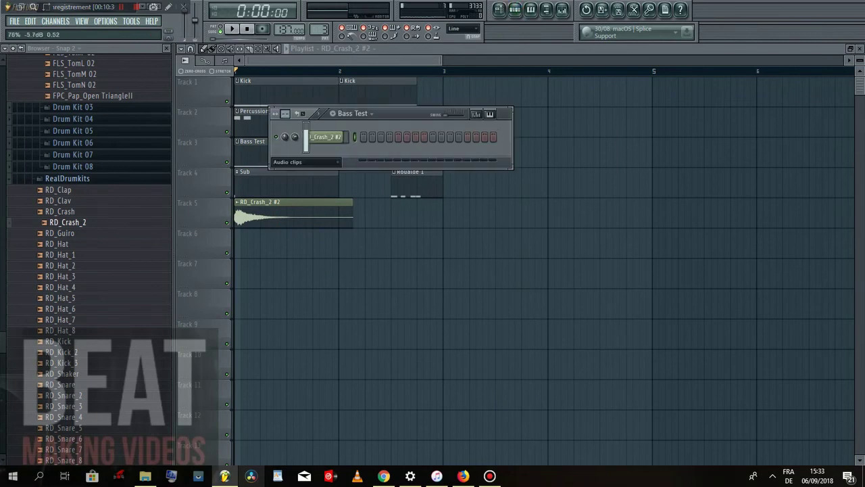
key(space)
click(263, 184)
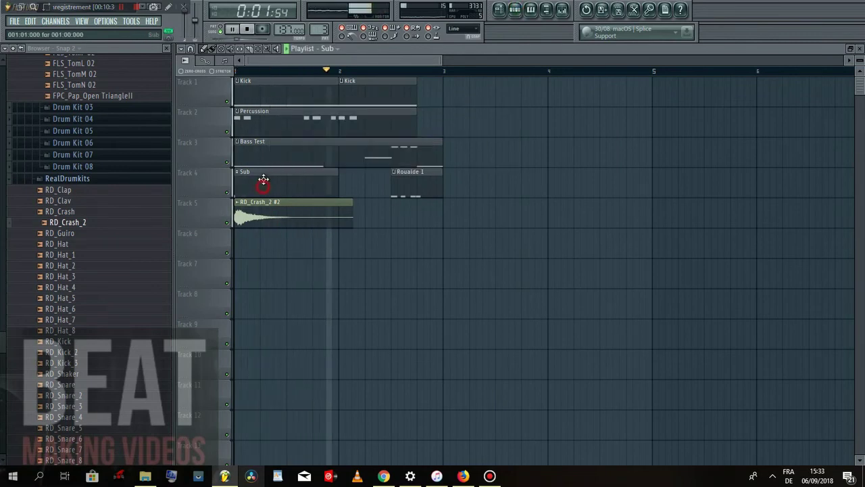
click(515, 9)
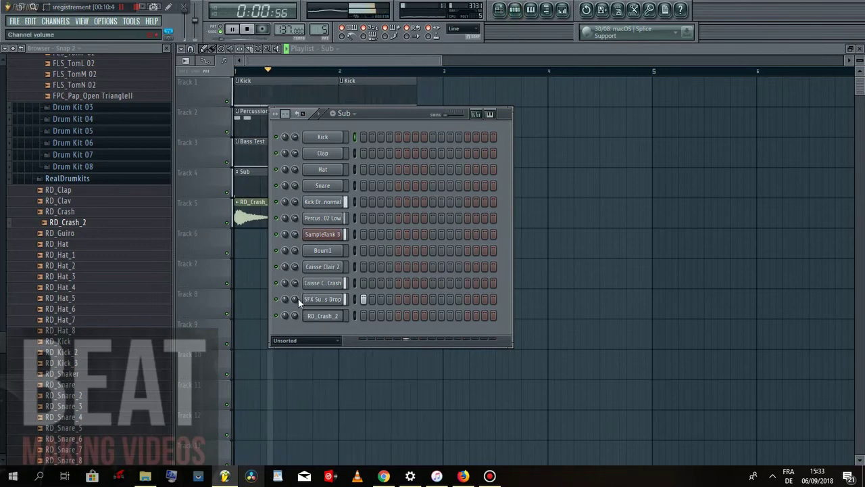
key(F6)
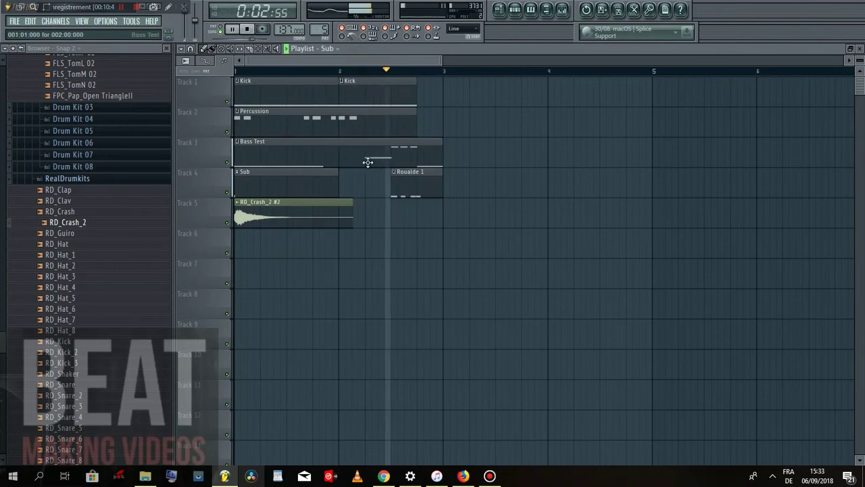
key(space)
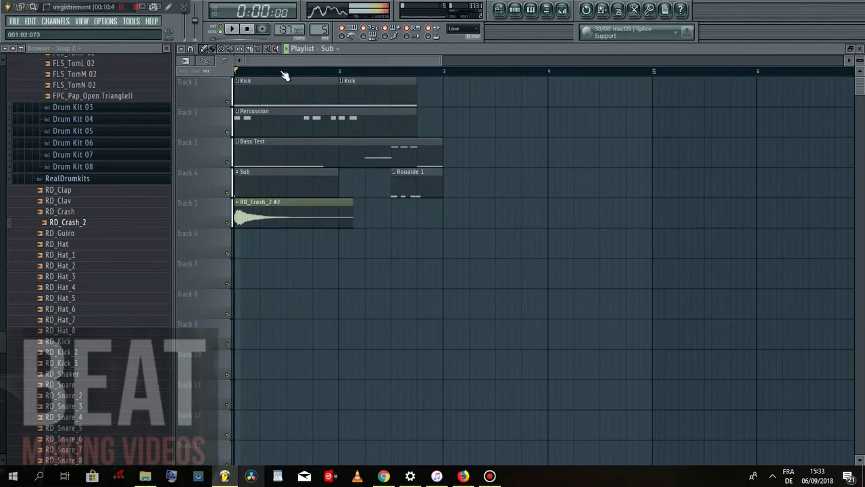
- Add the Purity generator plugin as a new channel
click(102, 25)
mouse_move(56, 21)
click(169, 24)
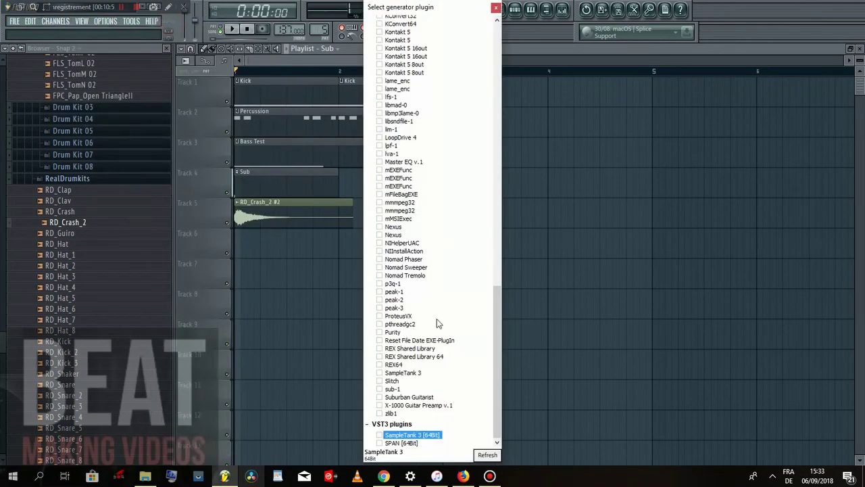
scroll(410, 187, up, 2)
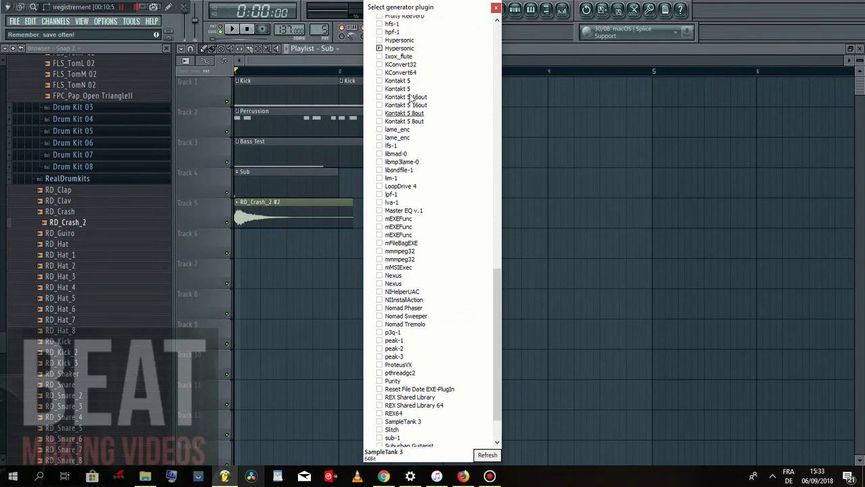
scroll(419, 356, down, 2)
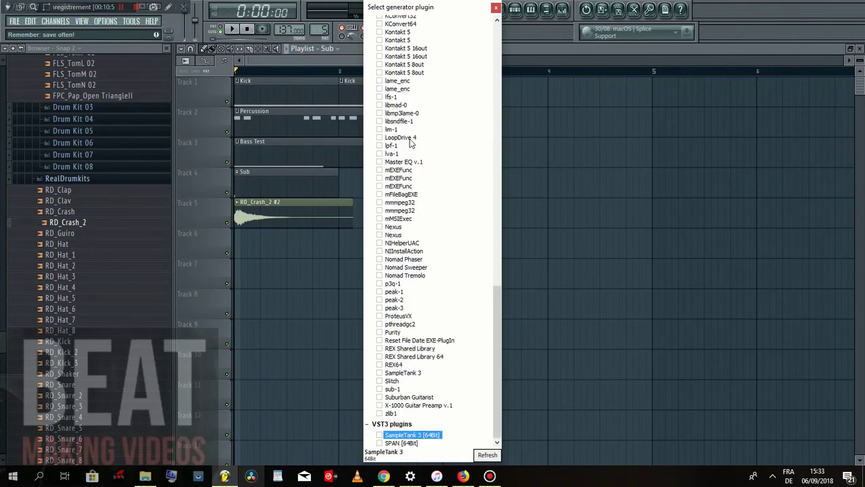
double_click(397, 333)
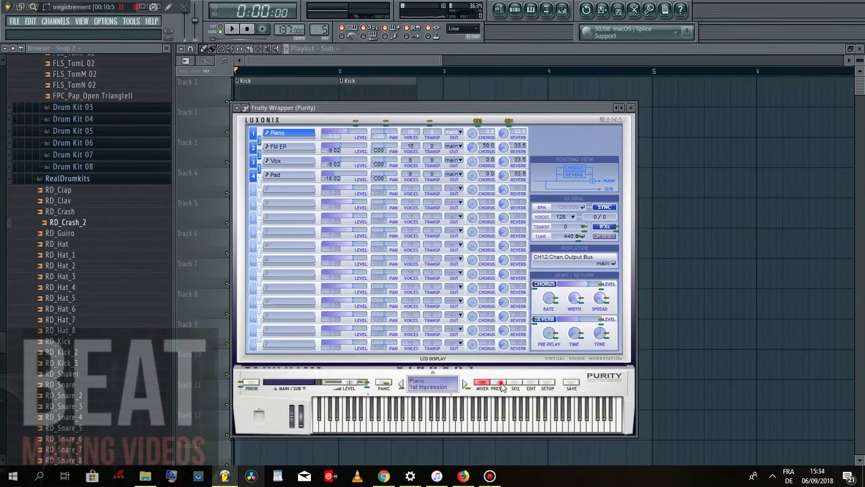
- Load Purity's Crono Elektrik preset from the Guitar & Plucked category and audition a few notes
click(501, 384)
click(601, 215)
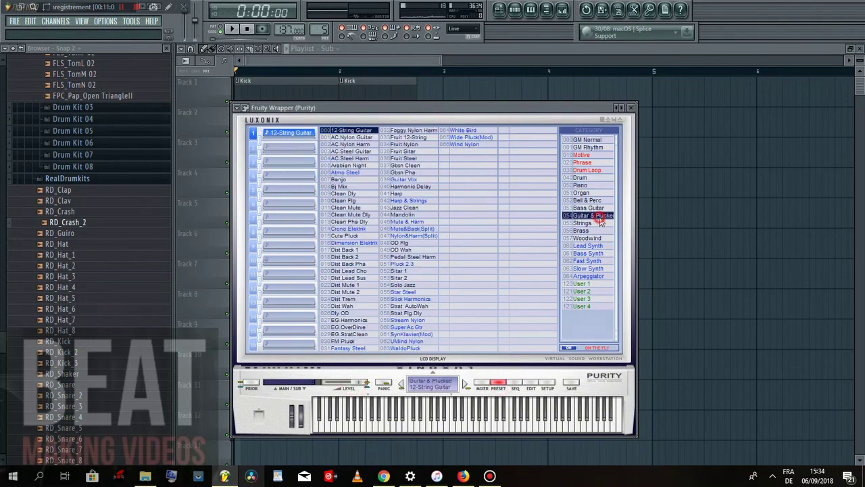
click(362, 229)
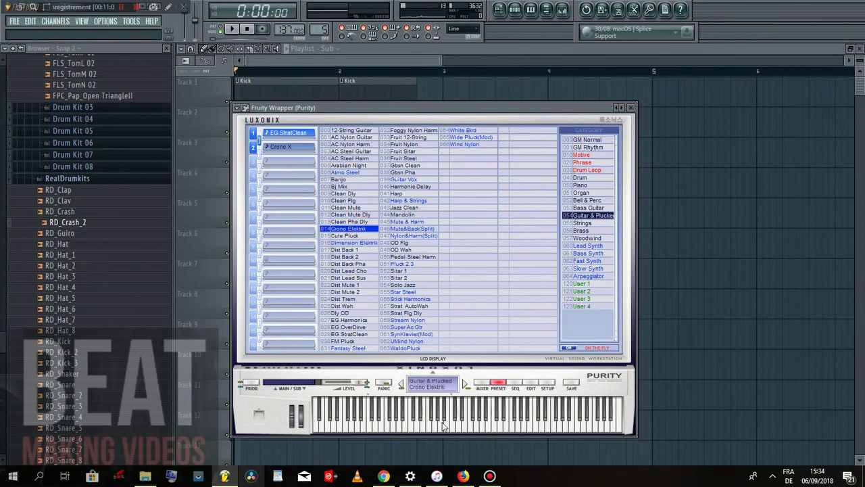
click(472, 427)
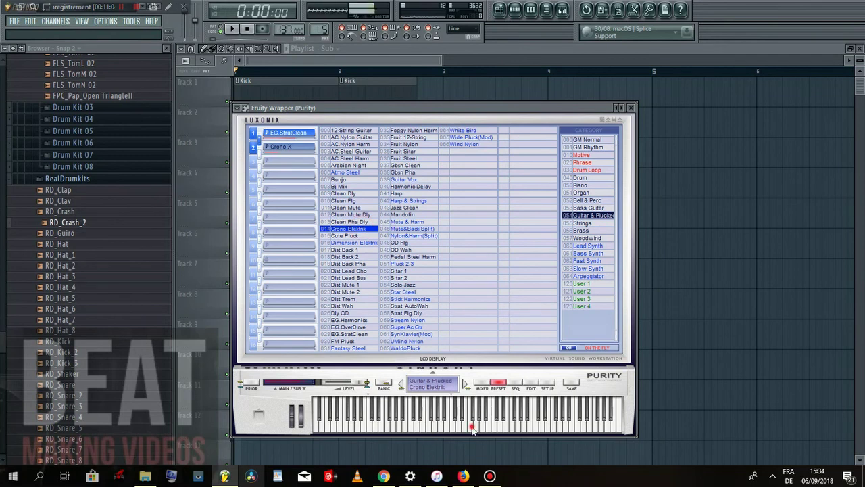
click(423, 427)
click(447, 427)
- Create a new pattern for the Purity guitar sound and name it Gui
click(514, 8)
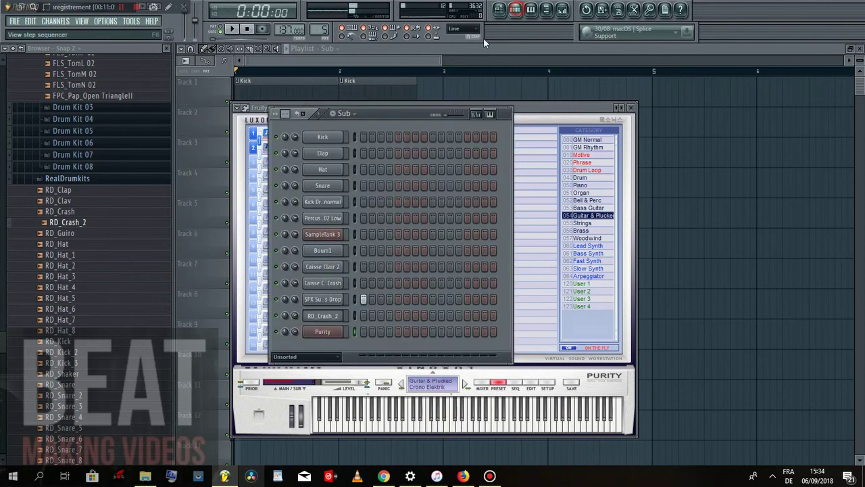
key(F4)
text(Gui)
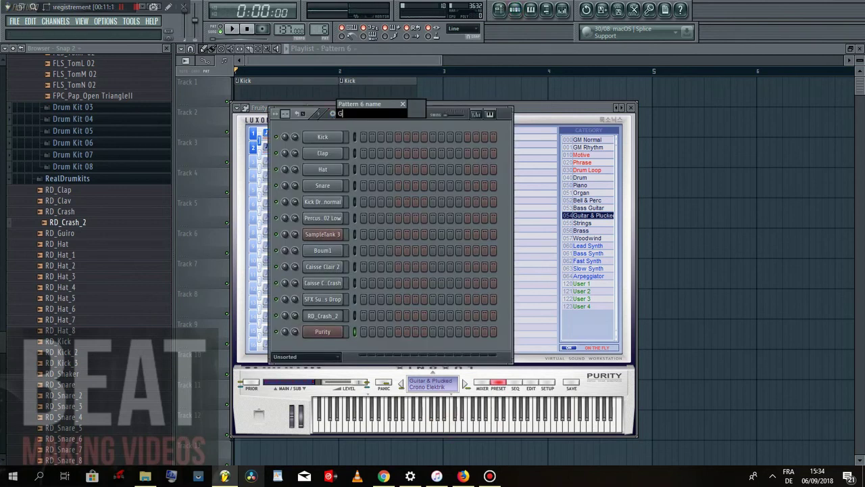